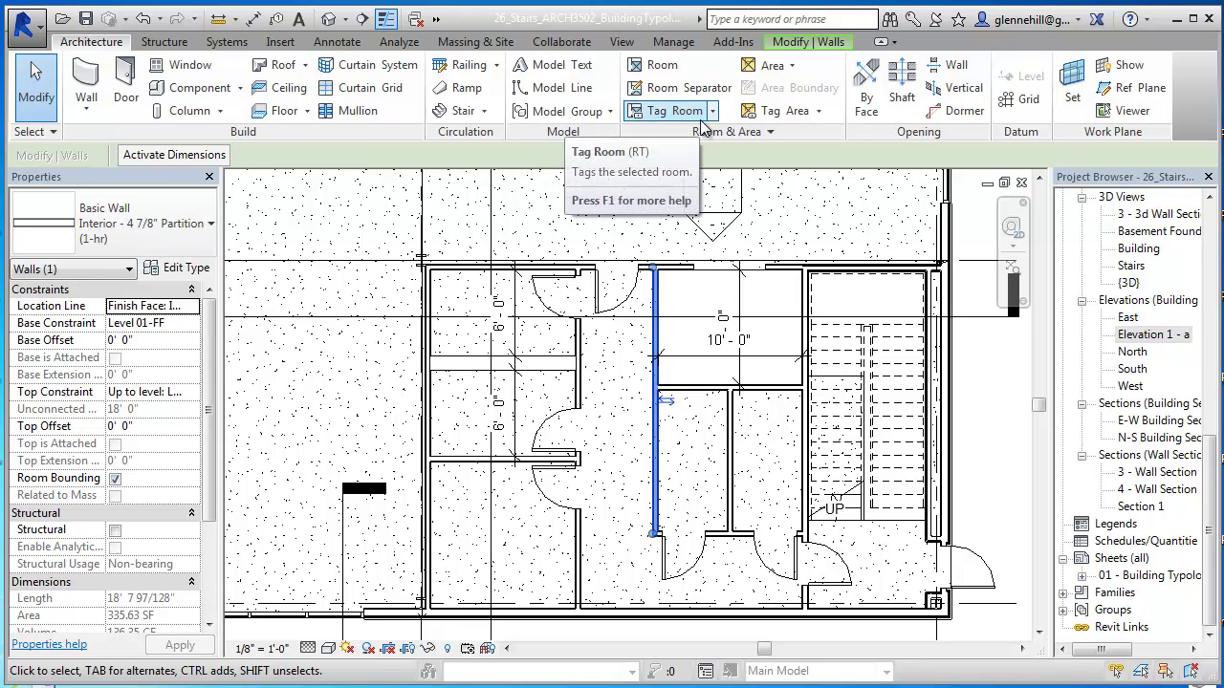
Save the project and place tagged rooms in the two 6'-0" rooms on the west side of the building core
click(657, 72)
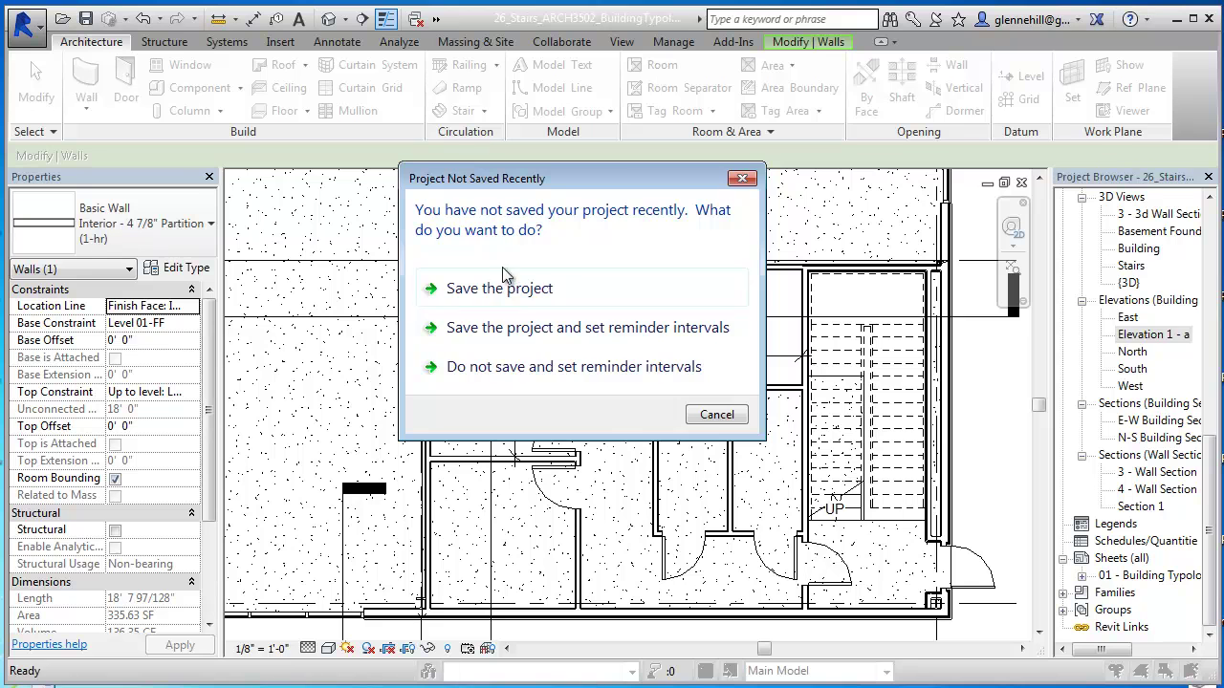
click(502, 288)
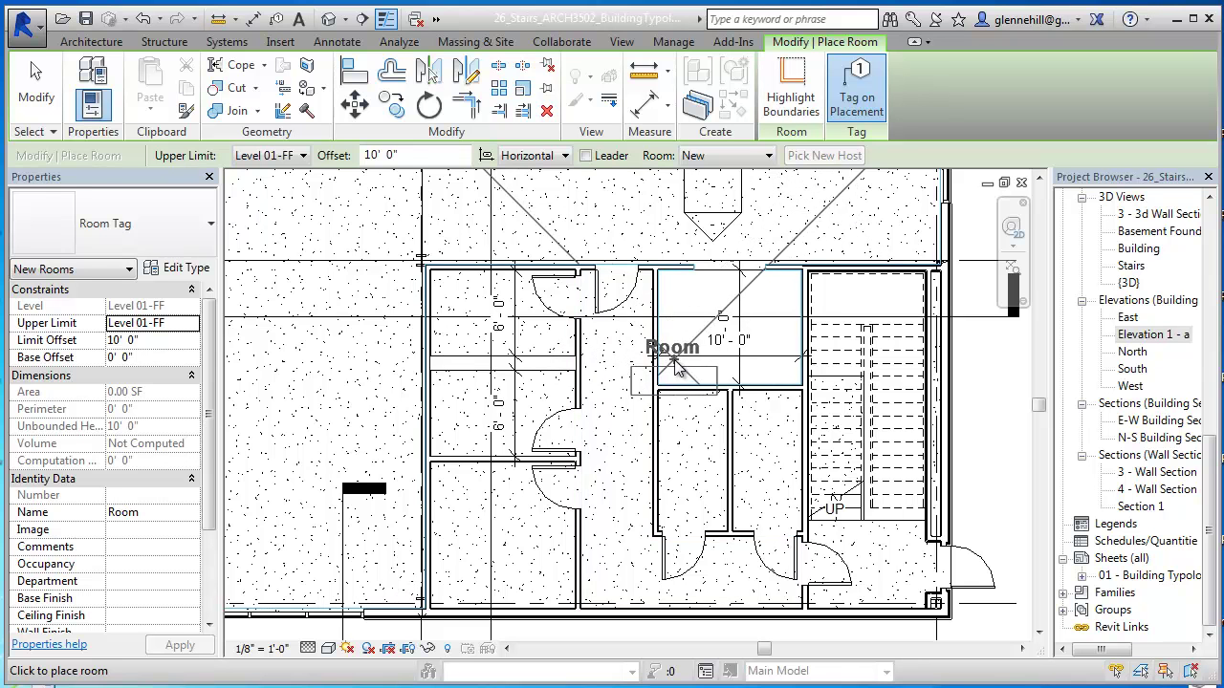
scroll(727, 373, down, 4)
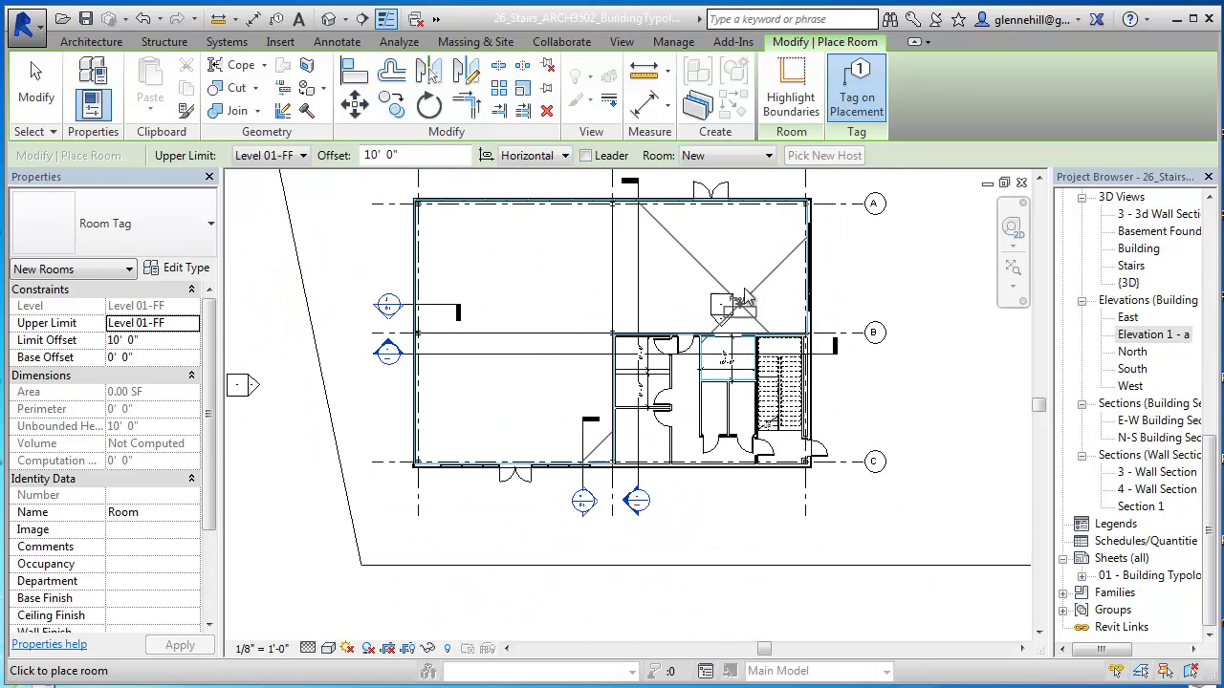
scroll(667, 428, up, 4)
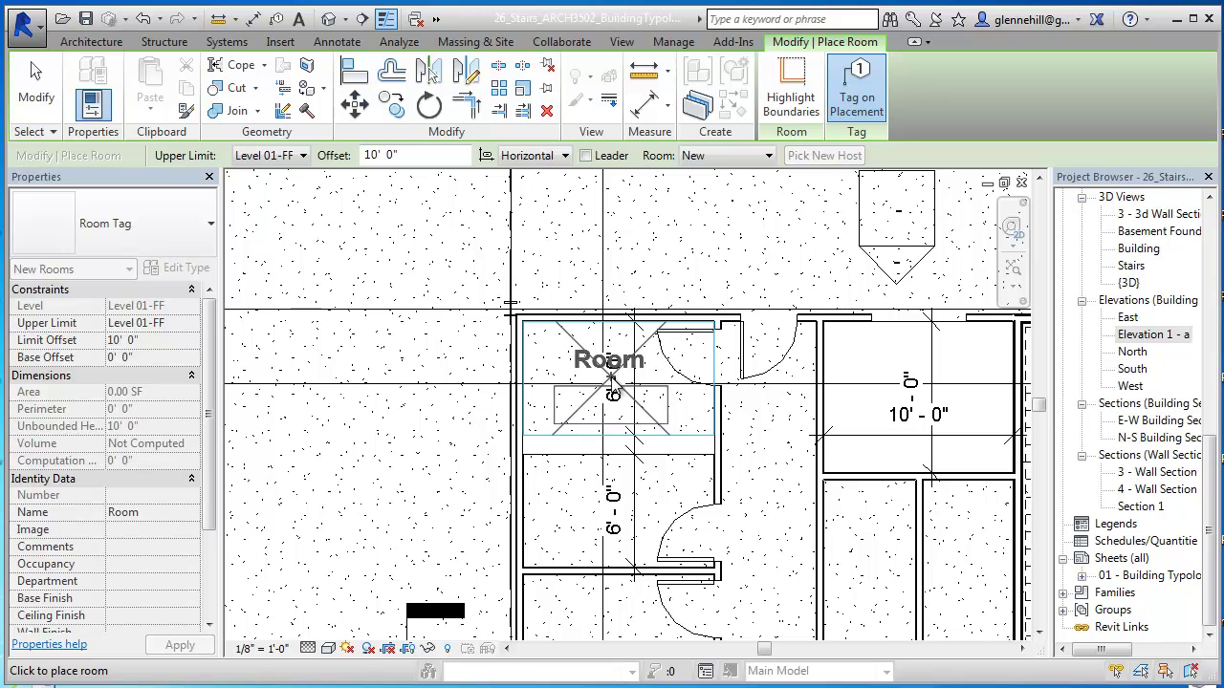
click(614, 382)
scroll(603, 522, down, 3)
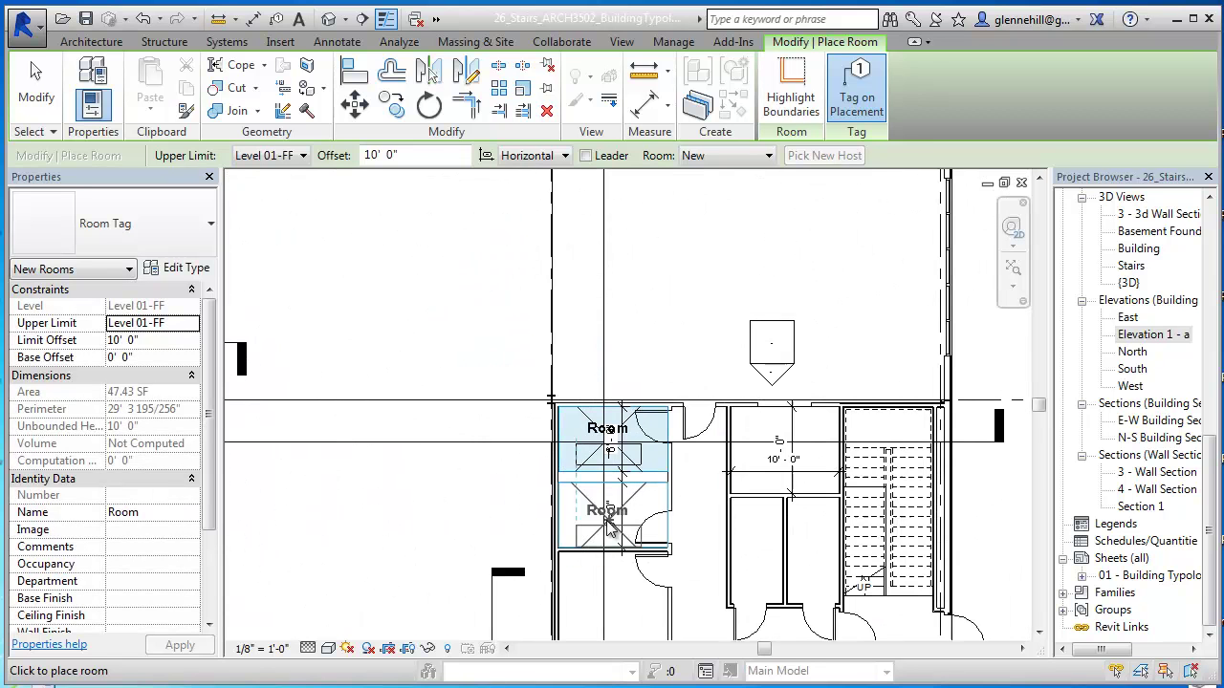
click(603, 518)
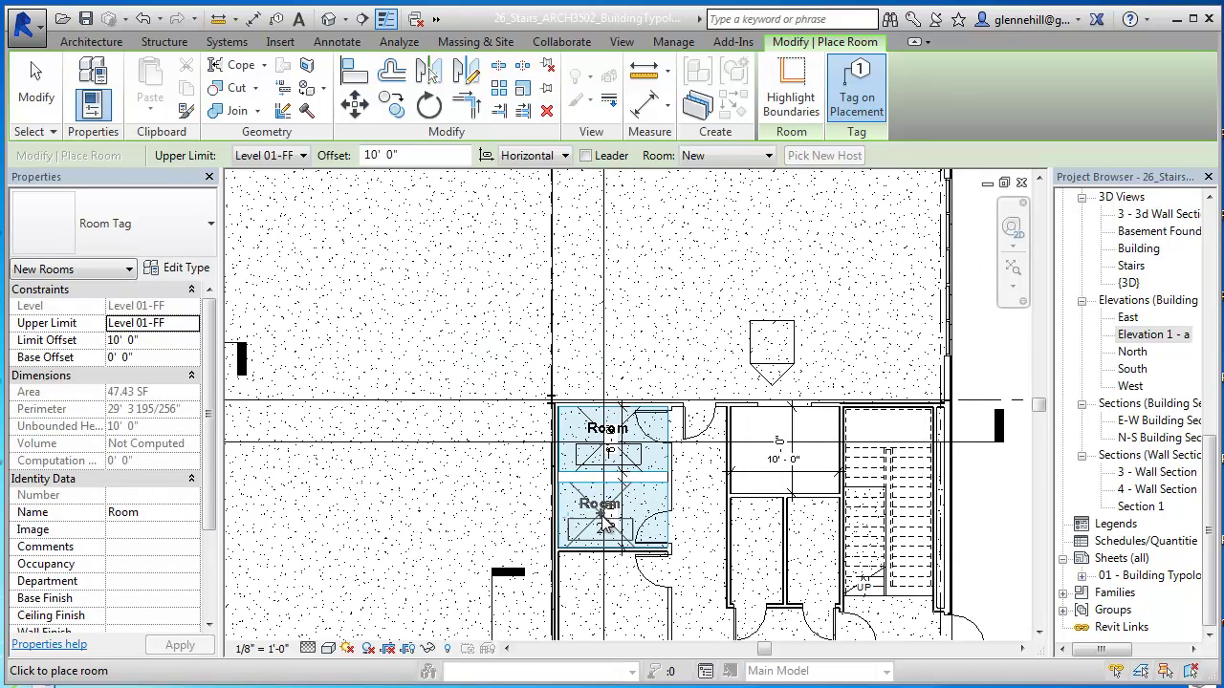
Place tagged rooms in the southwest room of the core and in the two narrow side-by-side rooms east of the corridor
scroll(607, 574, up, 3)
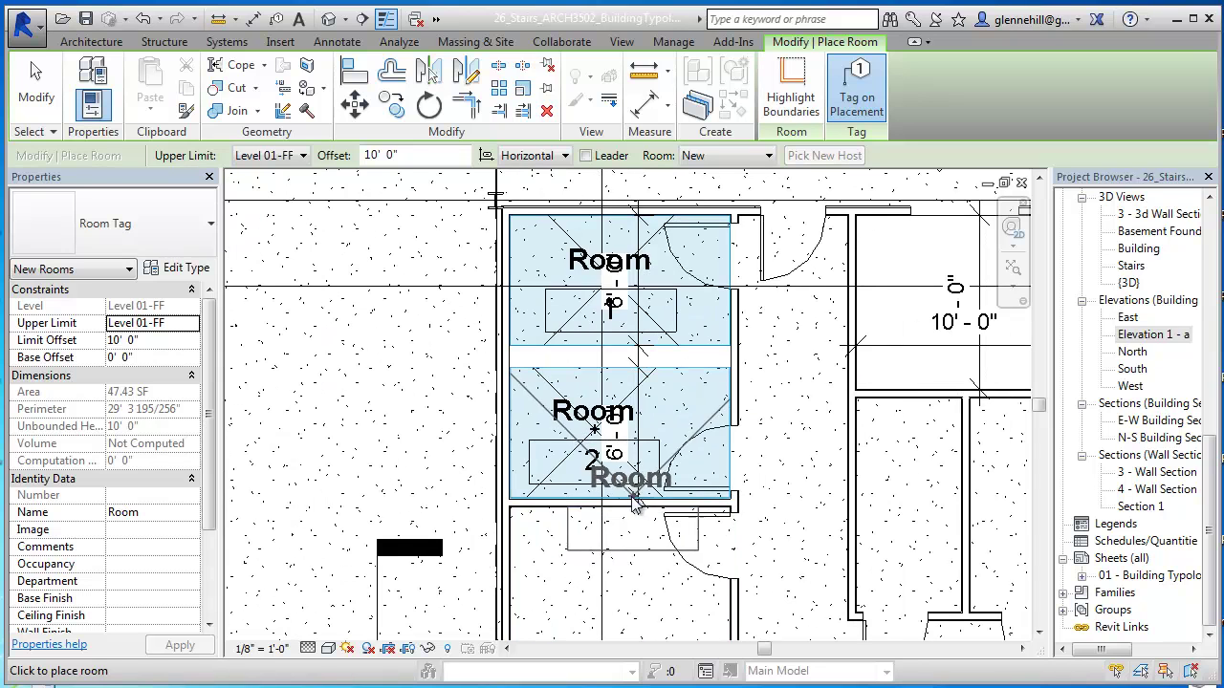
scroll(598, 577, down, 2)
middle_drag(599, 591, 617, 437)
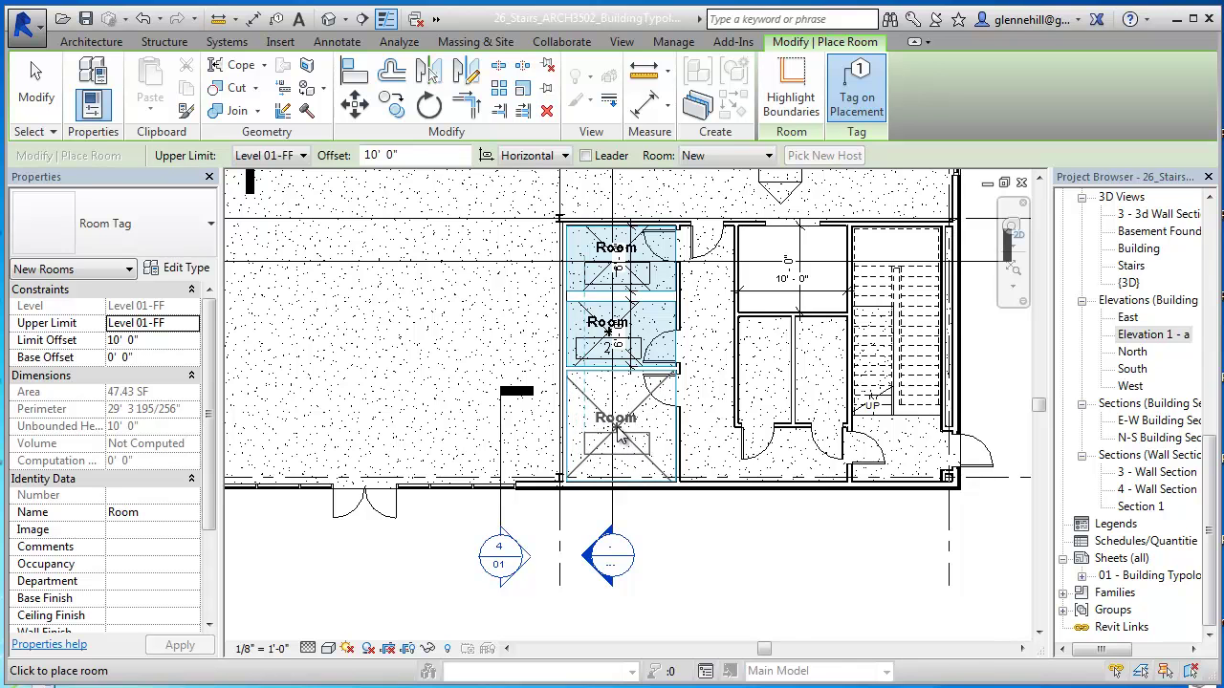
click(618, 436)
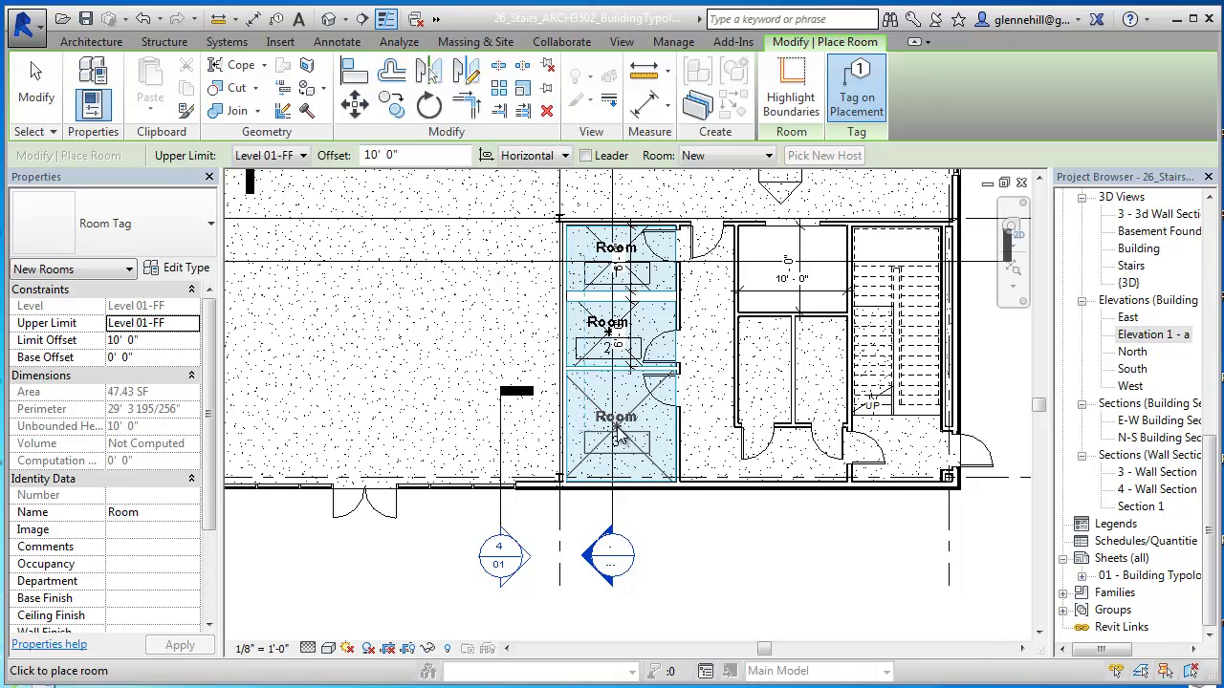
click(769, 369)
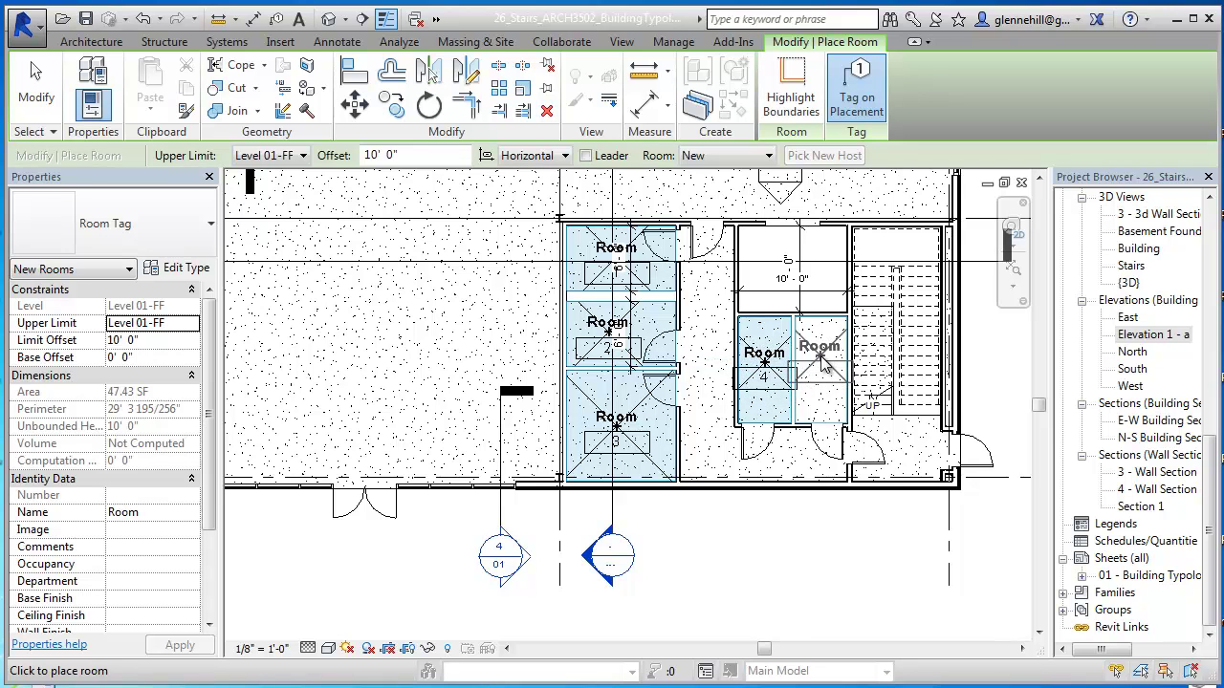
click(822, 362)
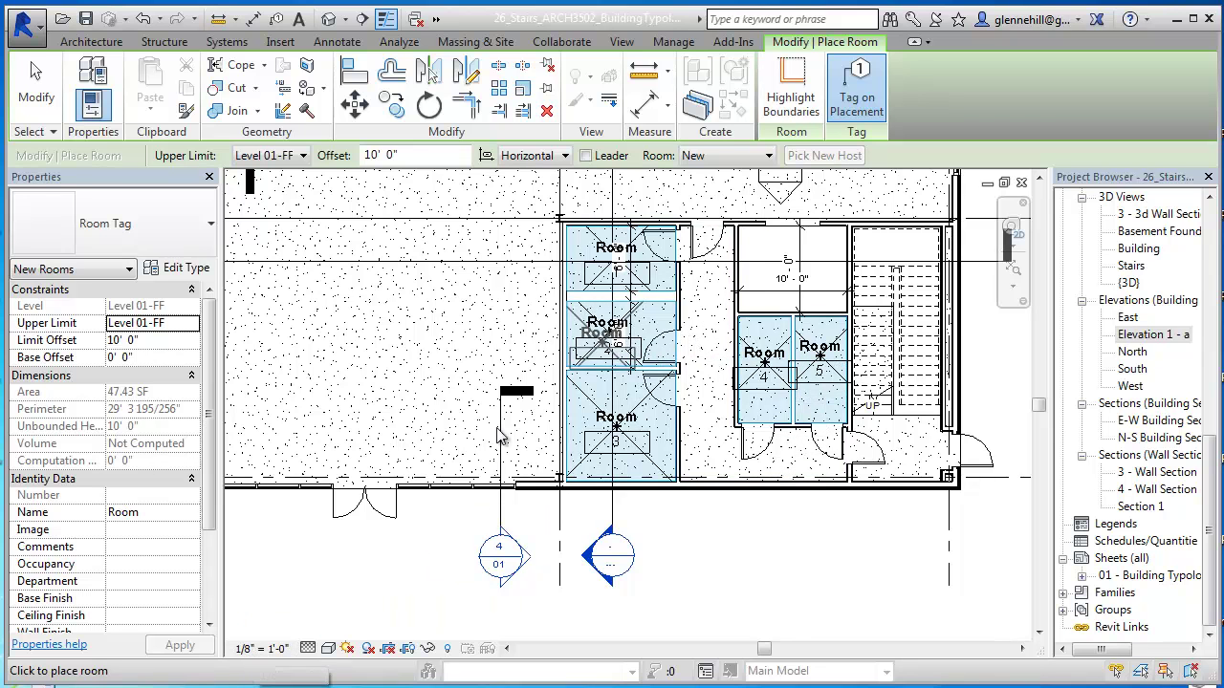
Set the plan view's scale to 1/4" = 1'-0"
click(264, 649)
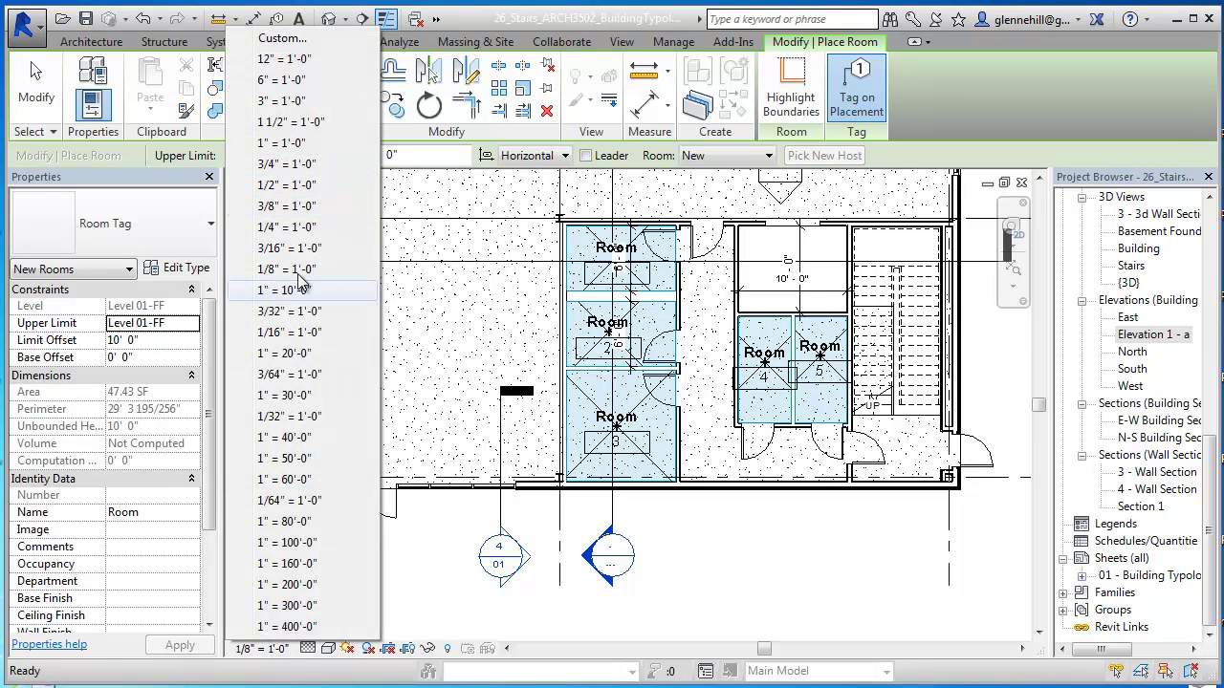
click(298, 228)
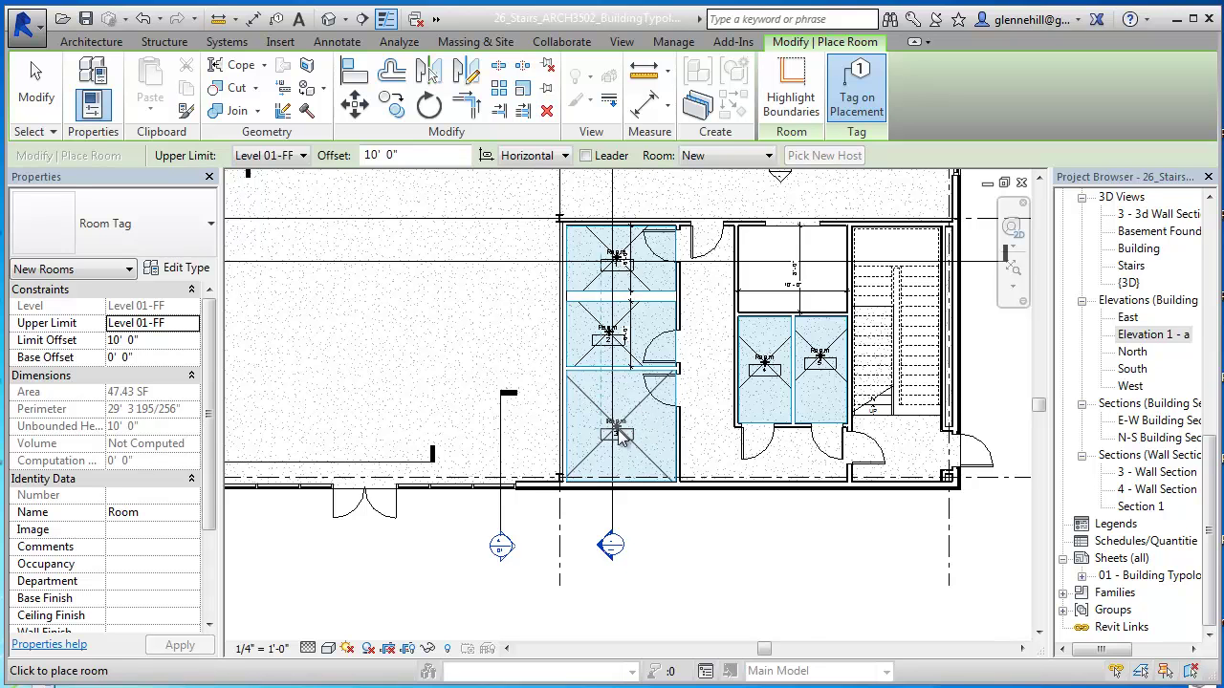
Try to turn off Show Room Number in the Room Tag type properties
click(182, 268)
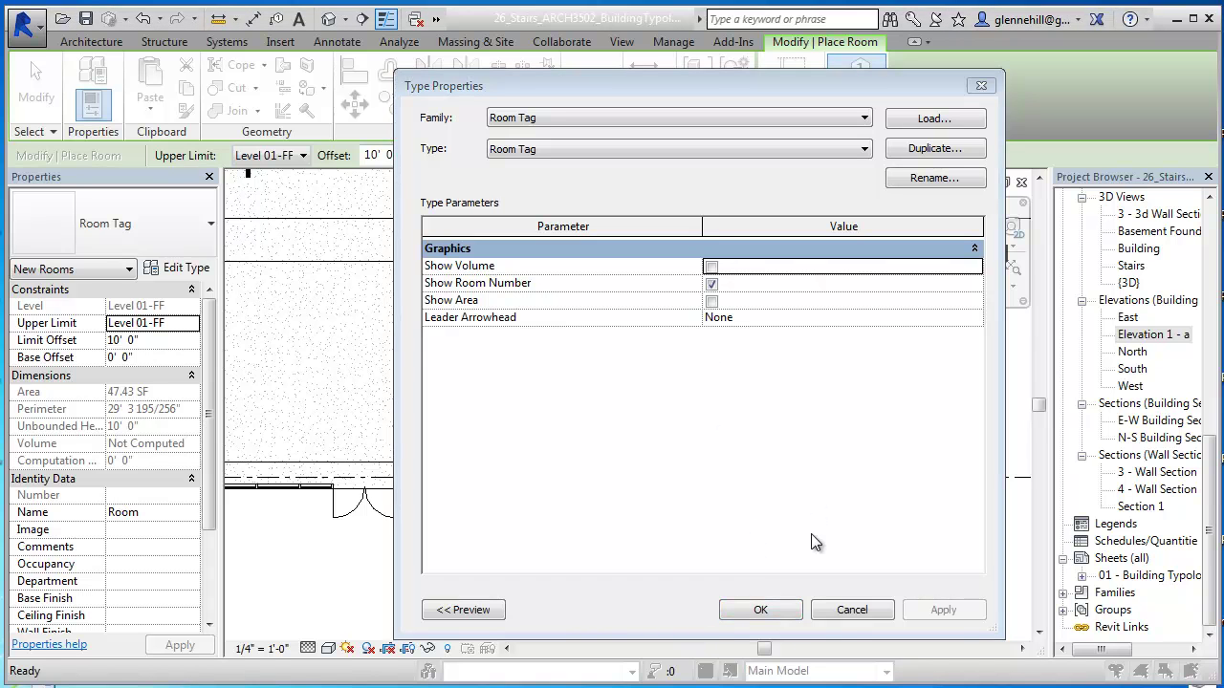
click(712, 286)
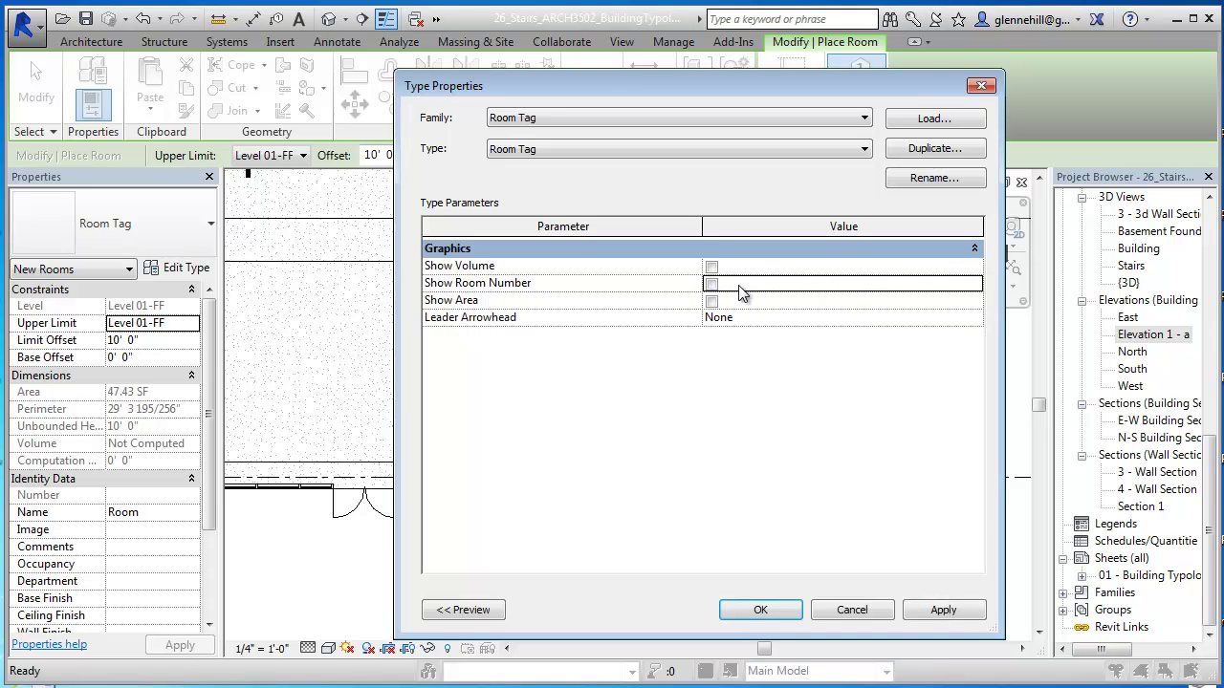
click(950, 619)
click(773, 614)
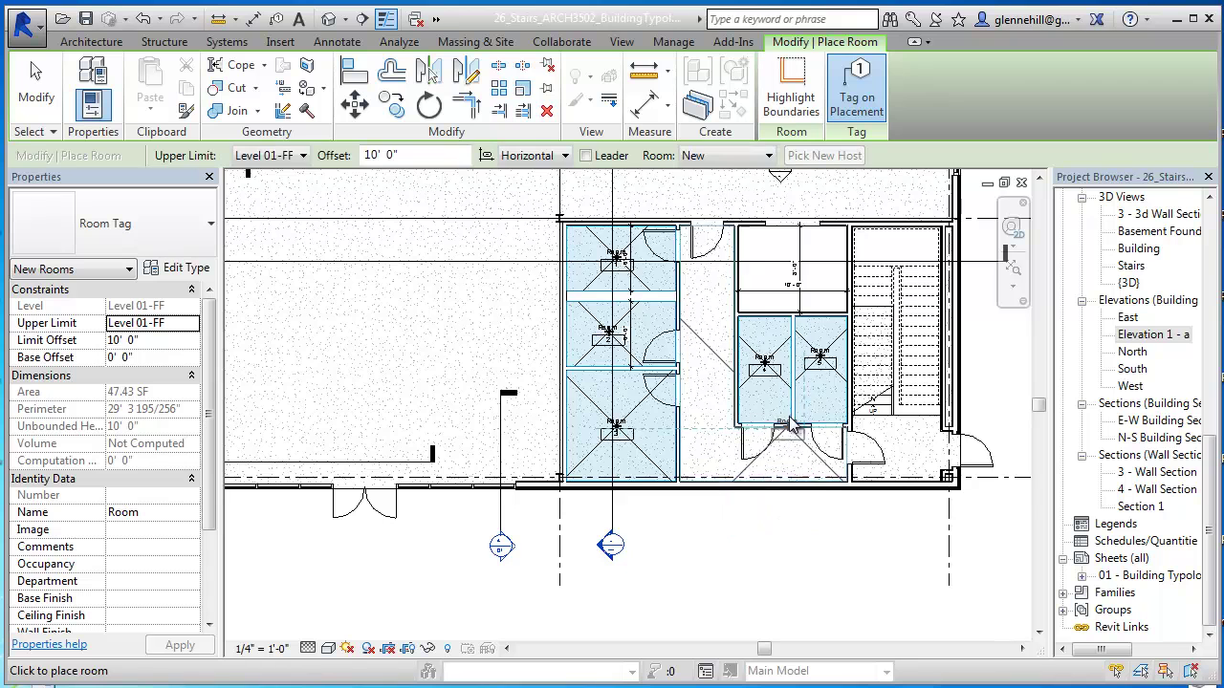
Place tagged rooms in the 10'-0" wide alcove, the corridor and the stairwell, and end room placement
scroll(783, 367, up, 4)
middle_drag(830, 216, 825, 331)
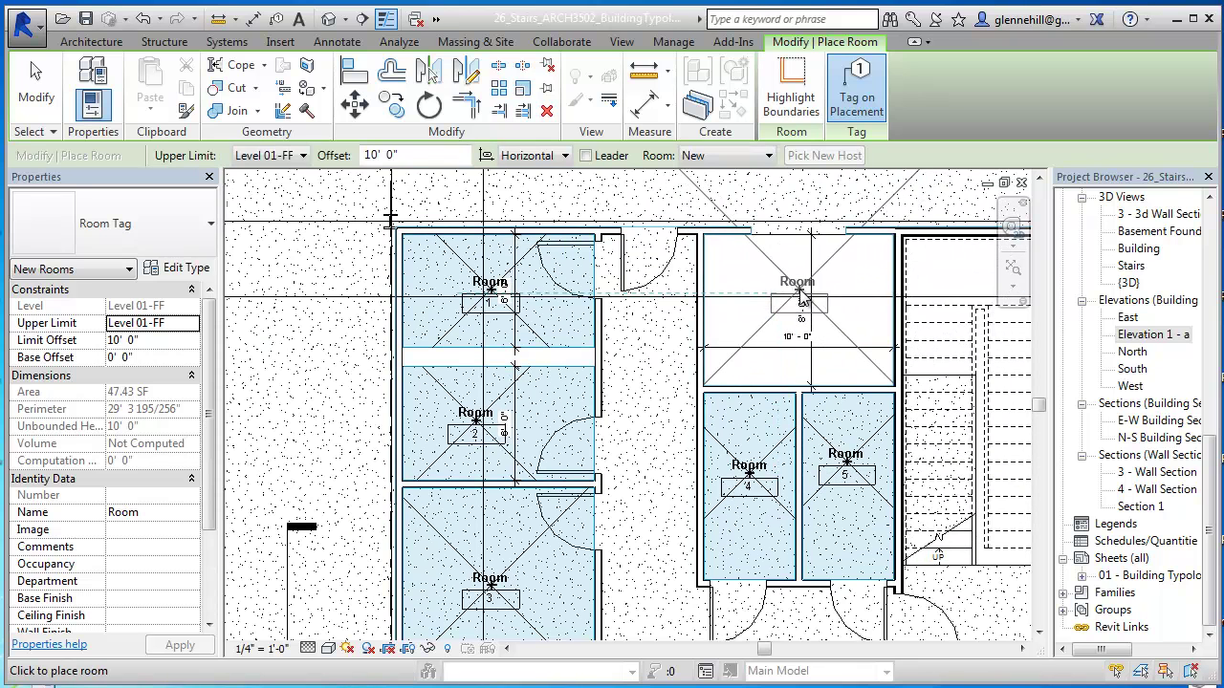
click(802, 298)
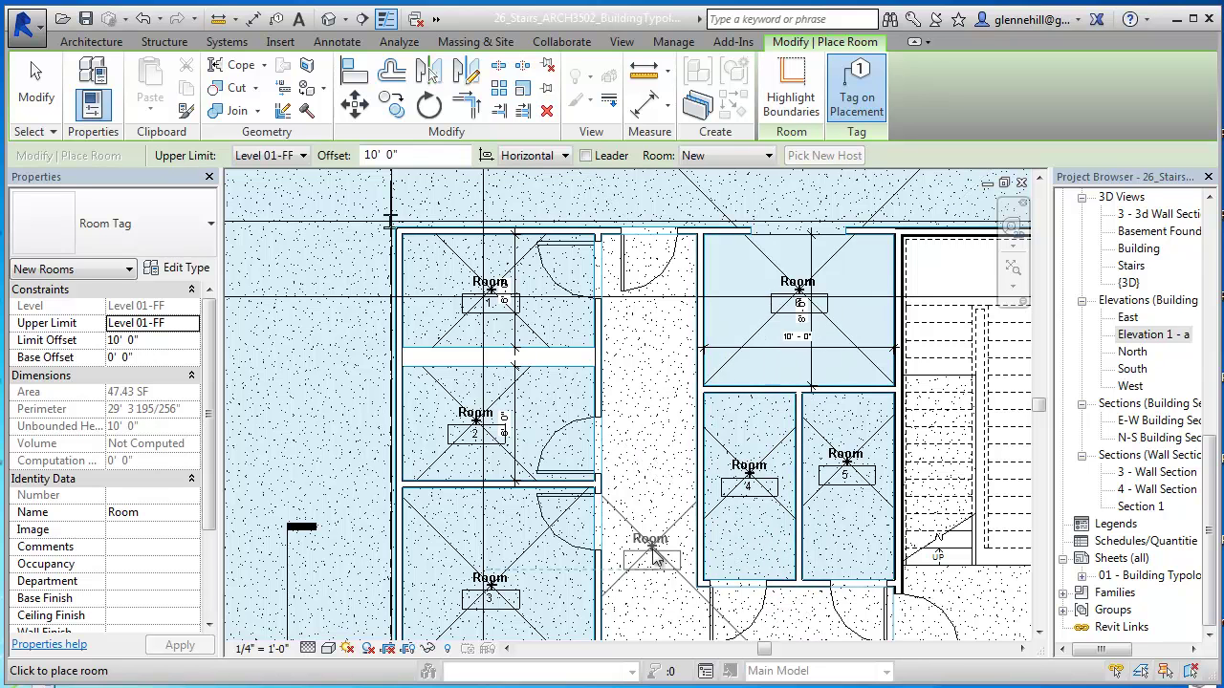
click(648, 554)
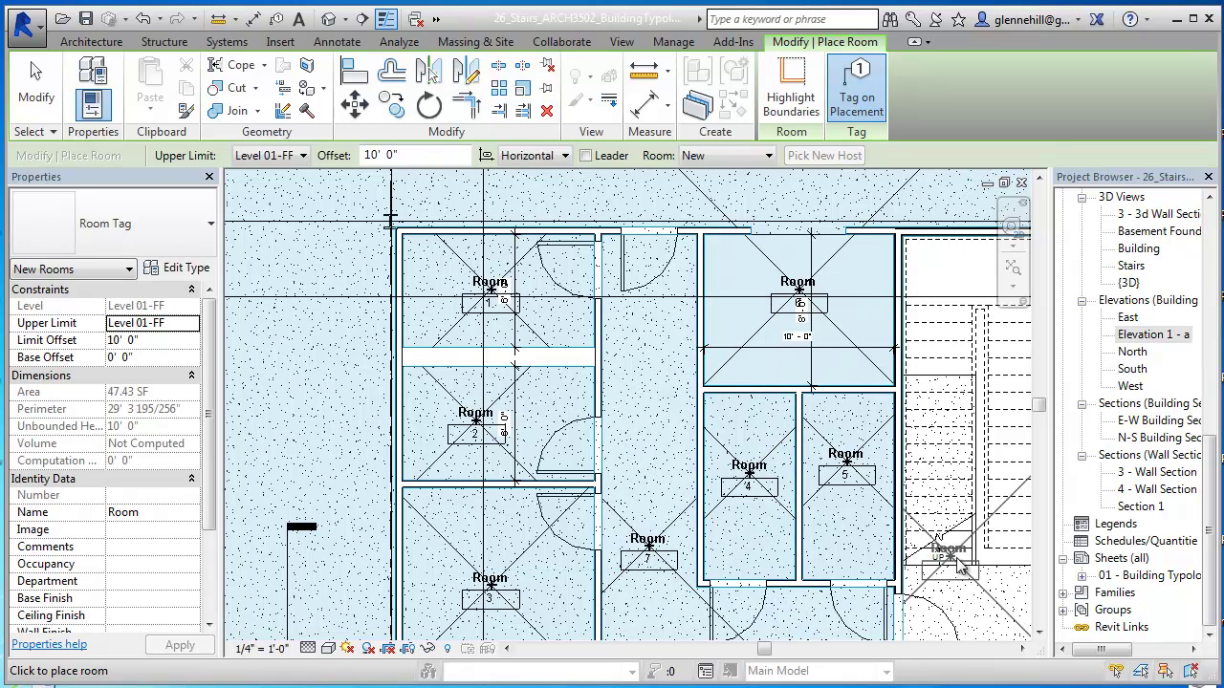
middle_drag(987, 619, 873, 459)
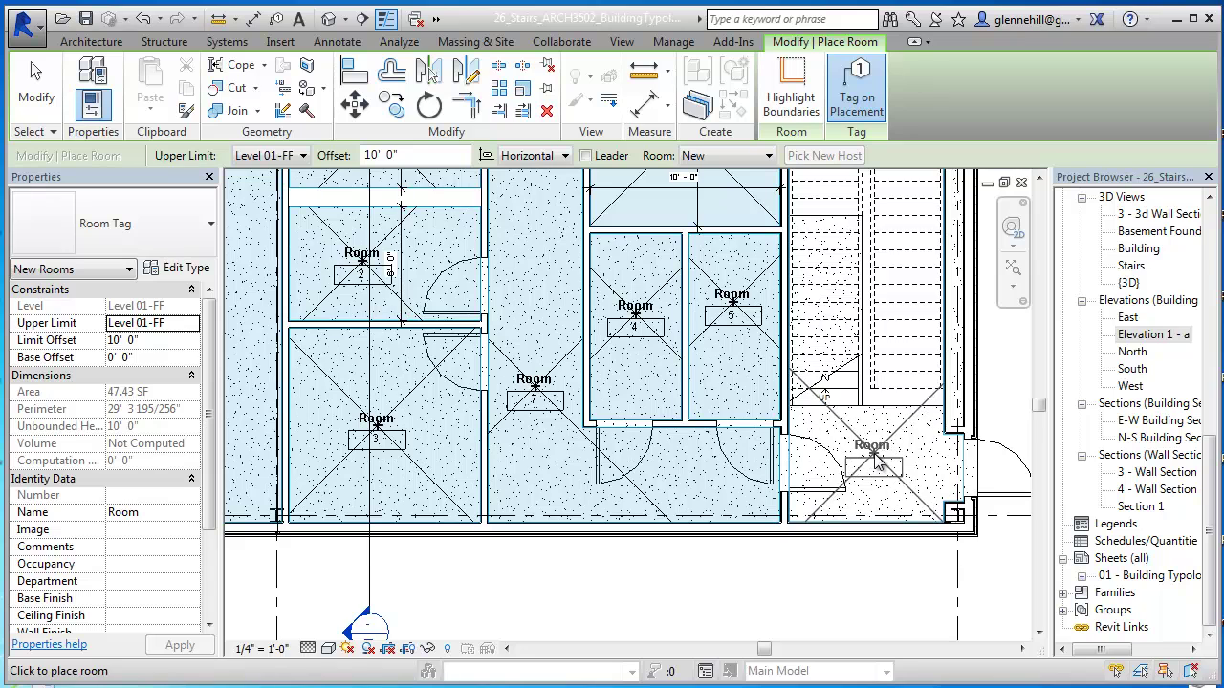
click(874, 454)
middle_drag(674, 351, 854, 672)
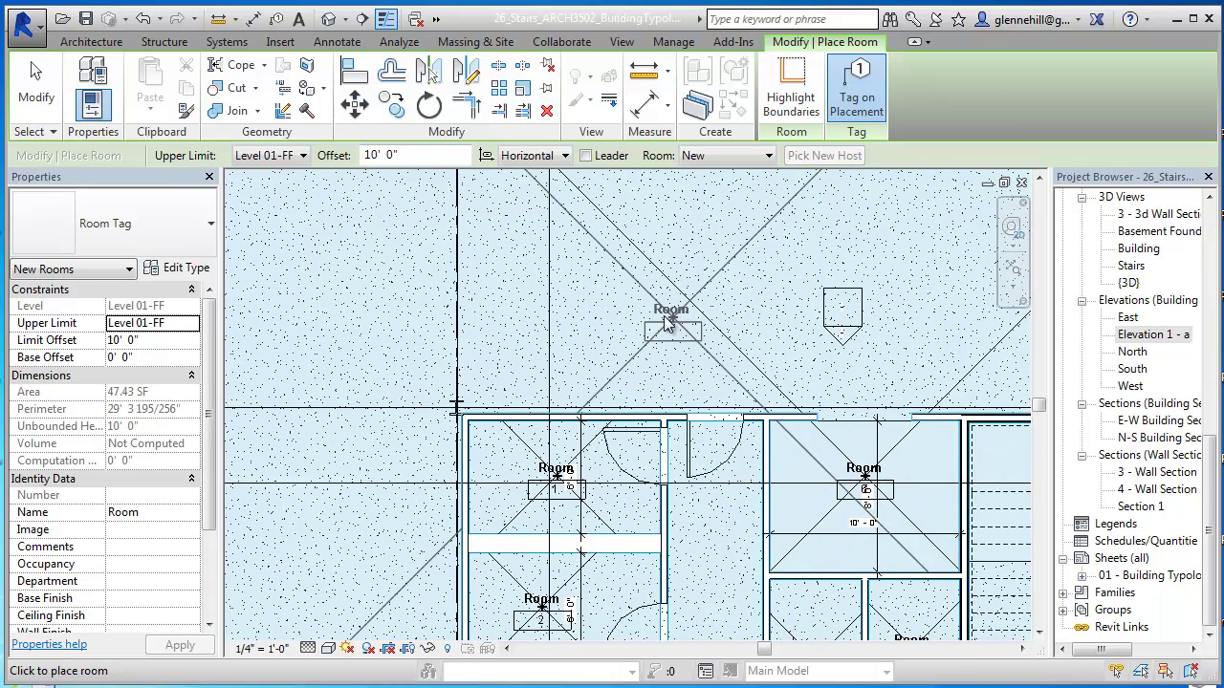
scroll(677, 323, down, 5)
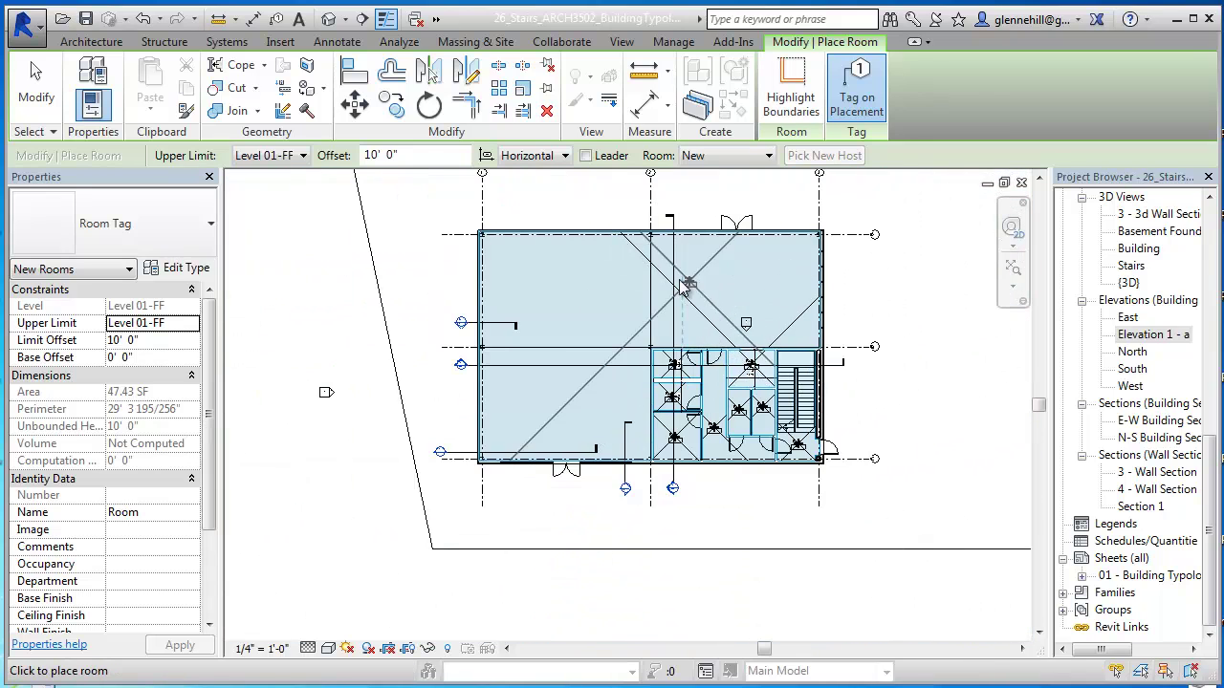
scroll(750, 361, up, 2)
scroll(755, 379, up, 3)
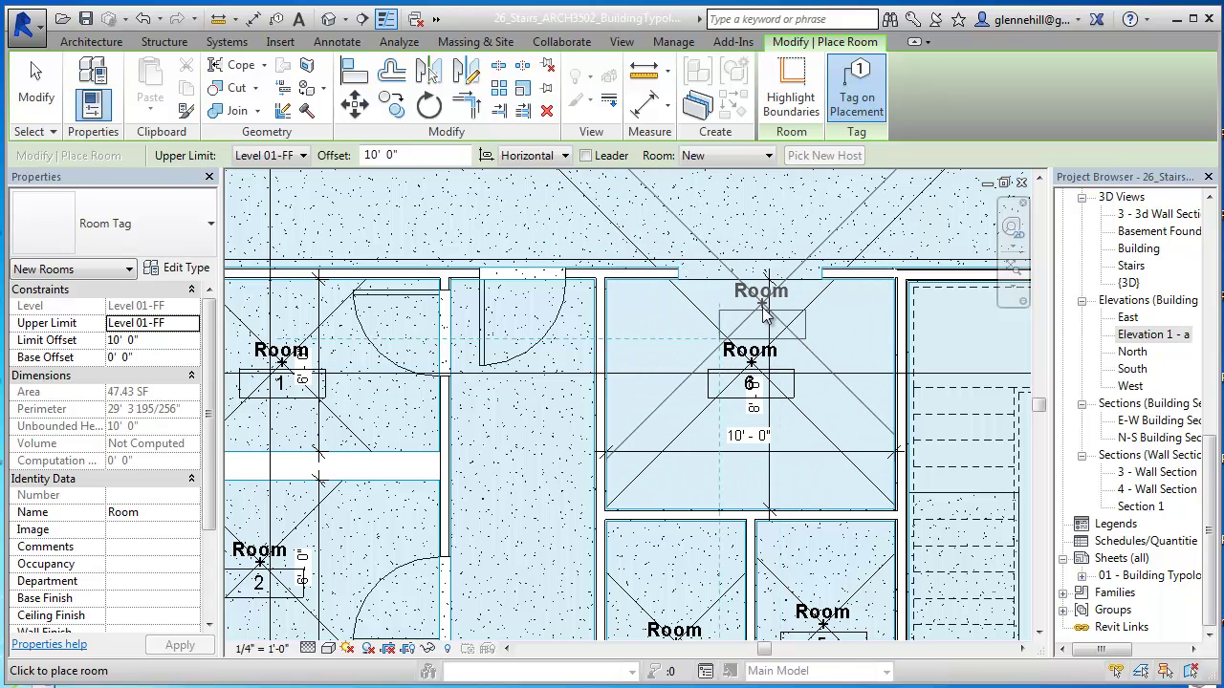
key(Escape)
key(Escape)
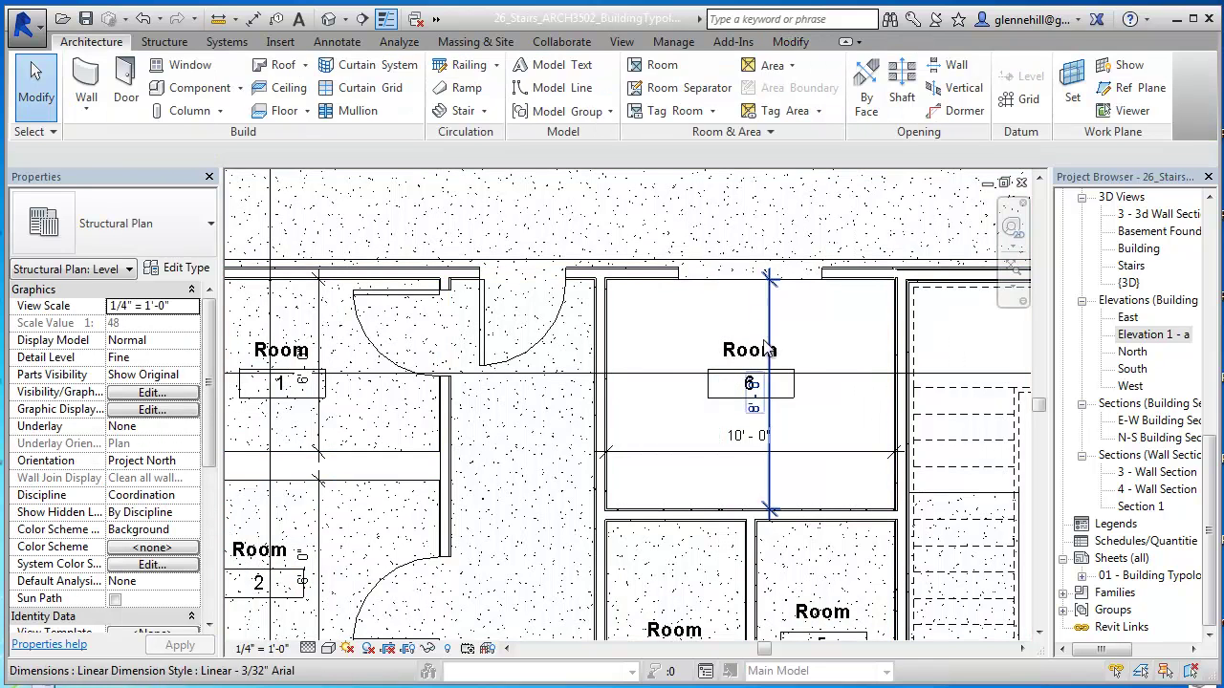
Draw a room separation line across the opening in the alcove's north wall and select Room 6 to check its boundary
click(758, 373)
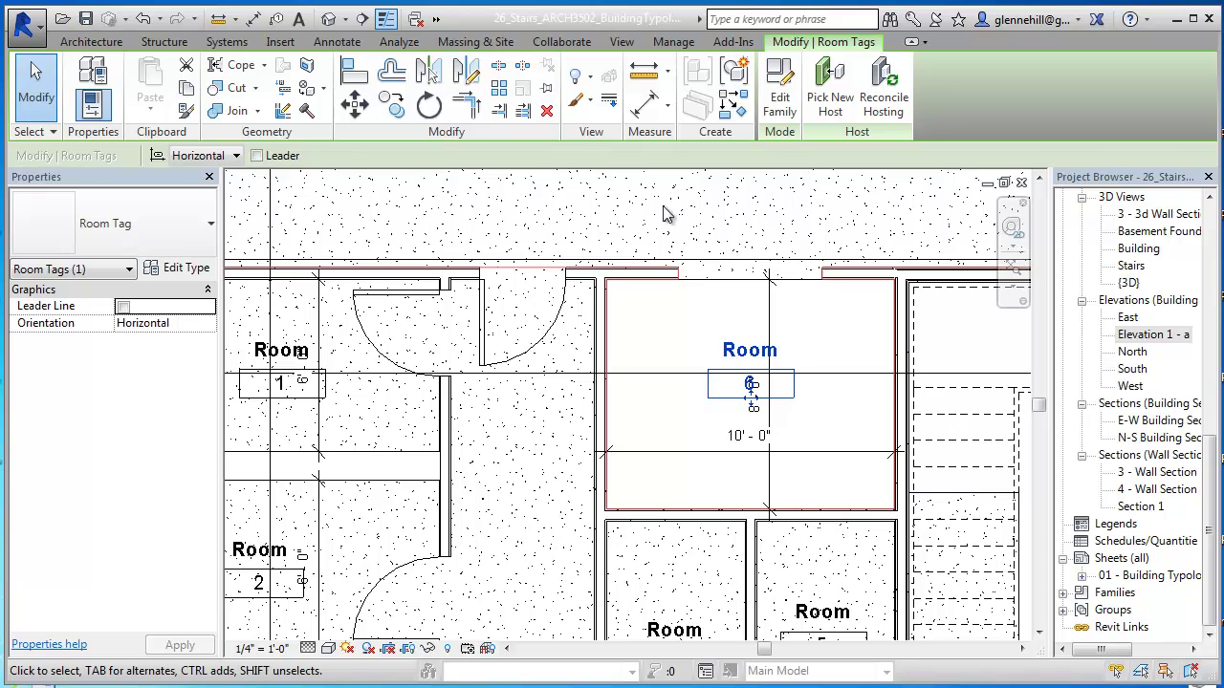
click(96, 44)
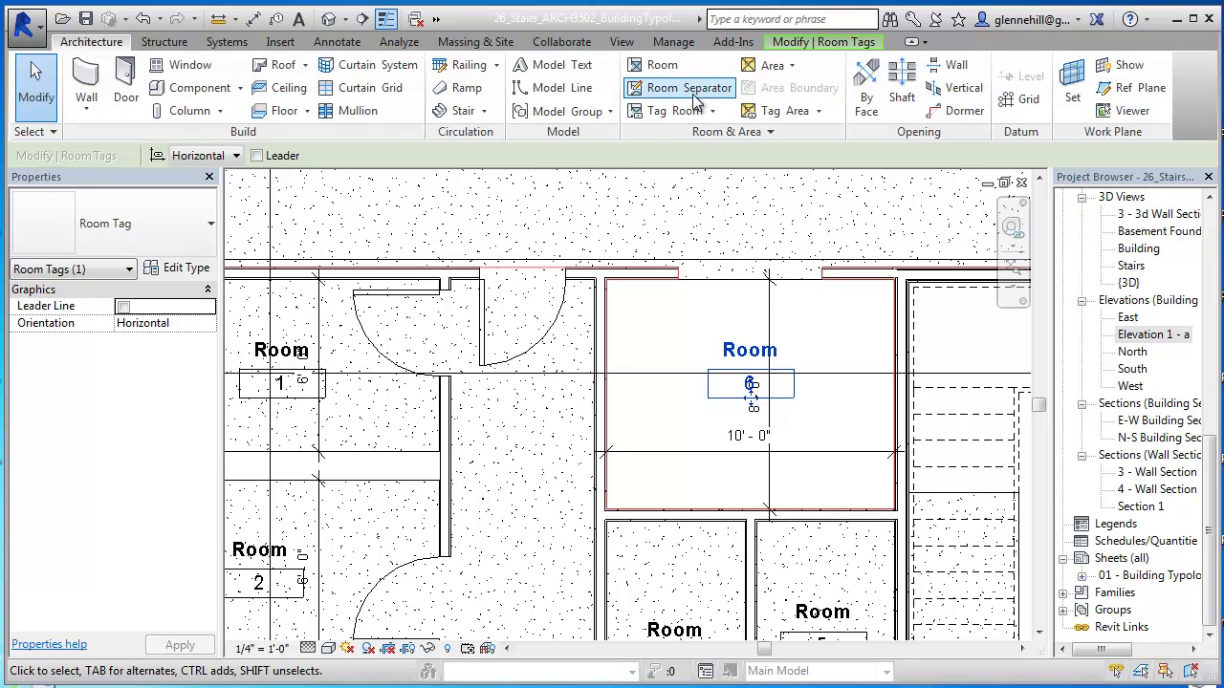
click(647, 90)
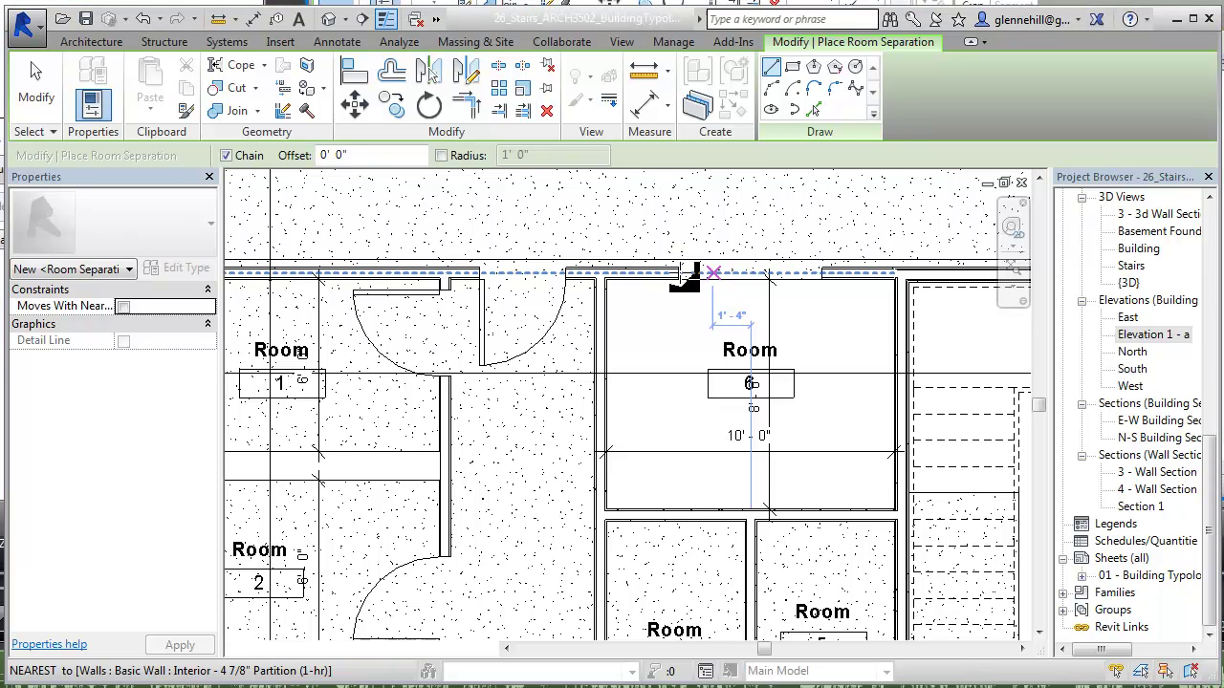
click(822, 273)
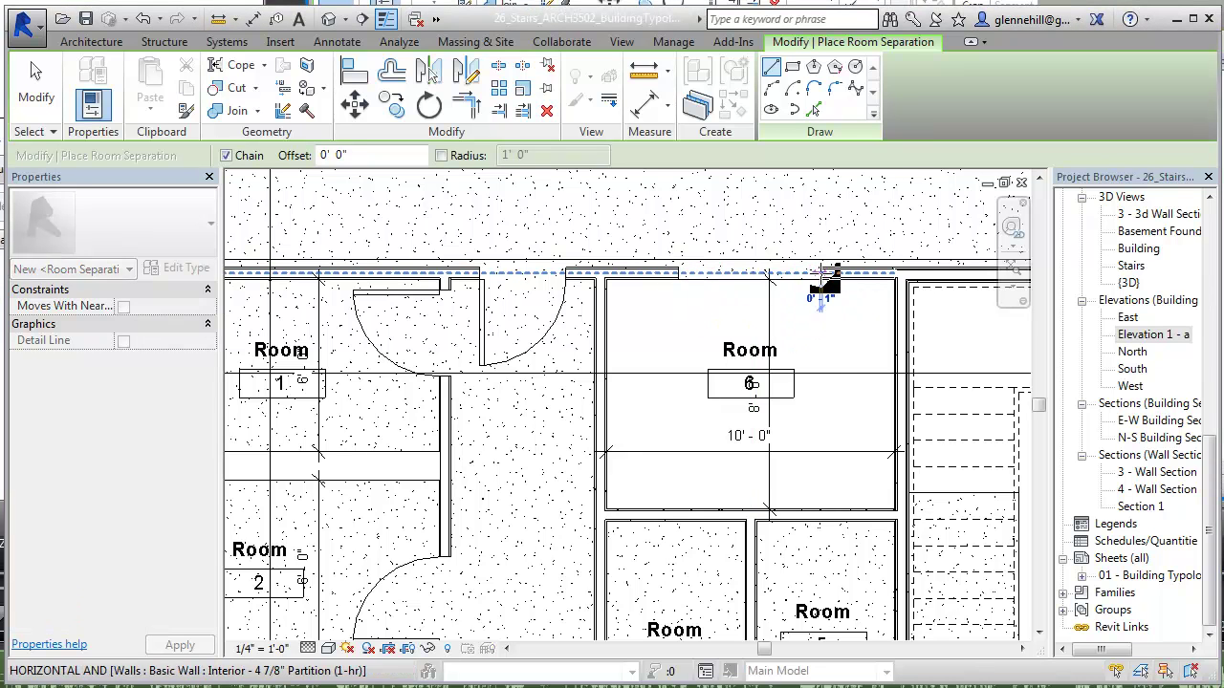
click(678, 273)
key(Escape)
key(Escape)
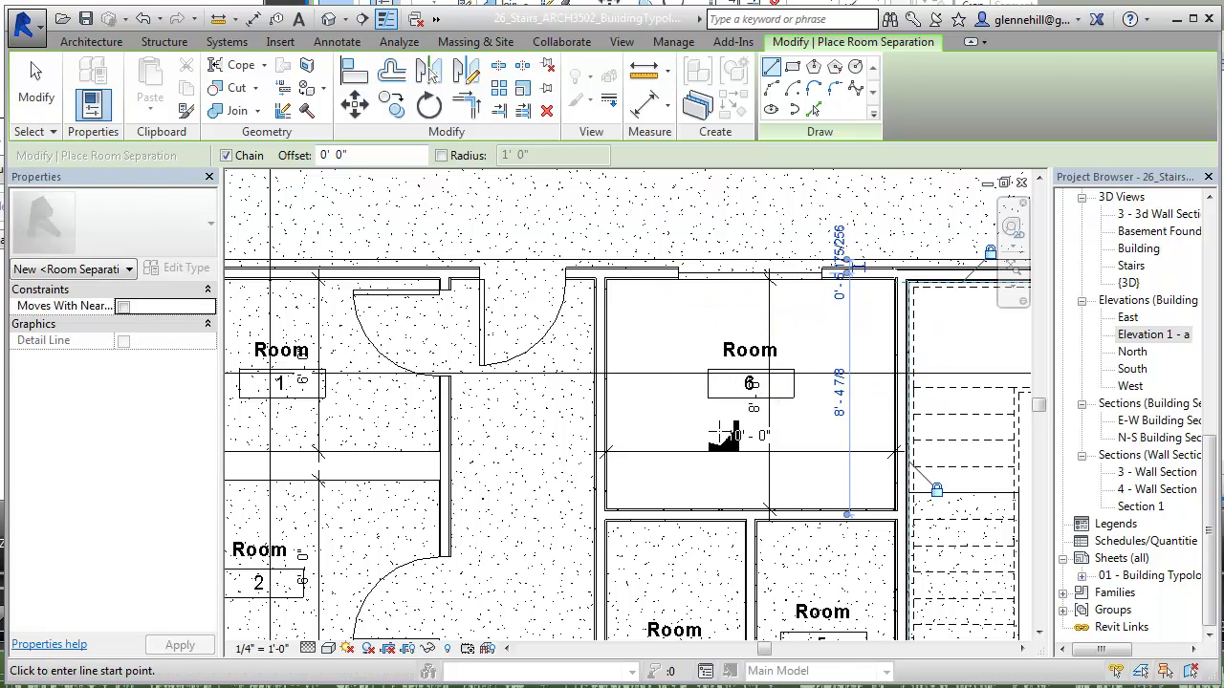
click(780, 363)
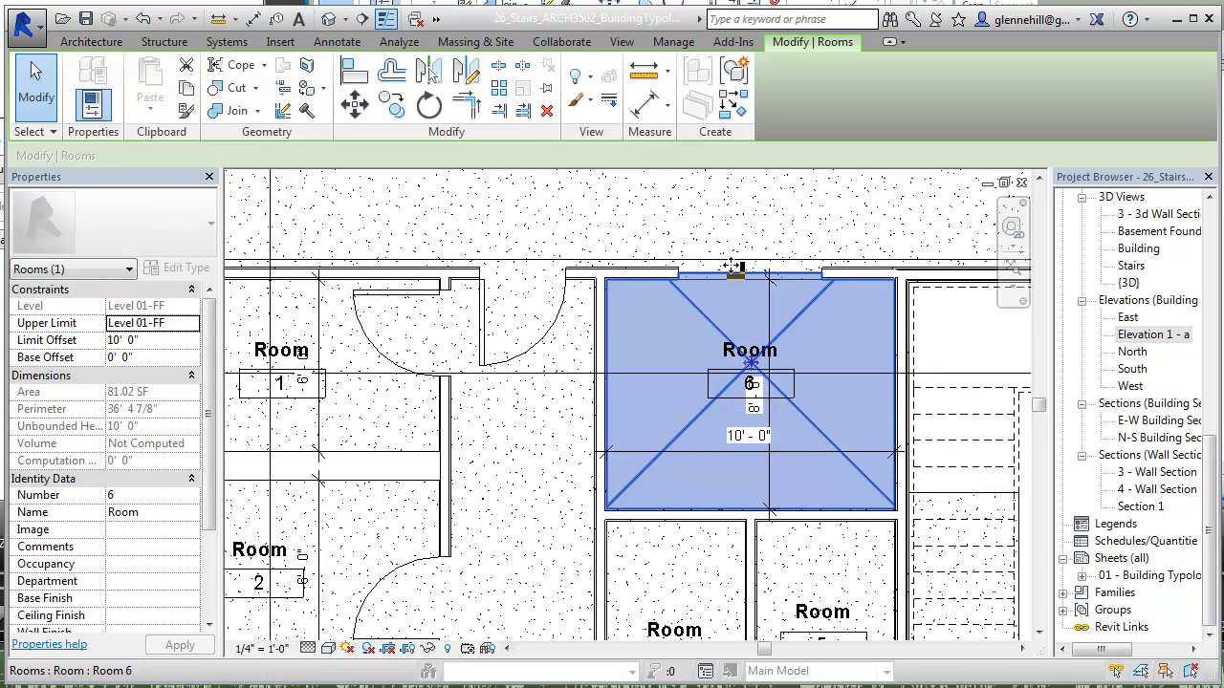
Place a tagged room in the large open space surrounding the core and end room placement
scroll(701, 368, down, 6)
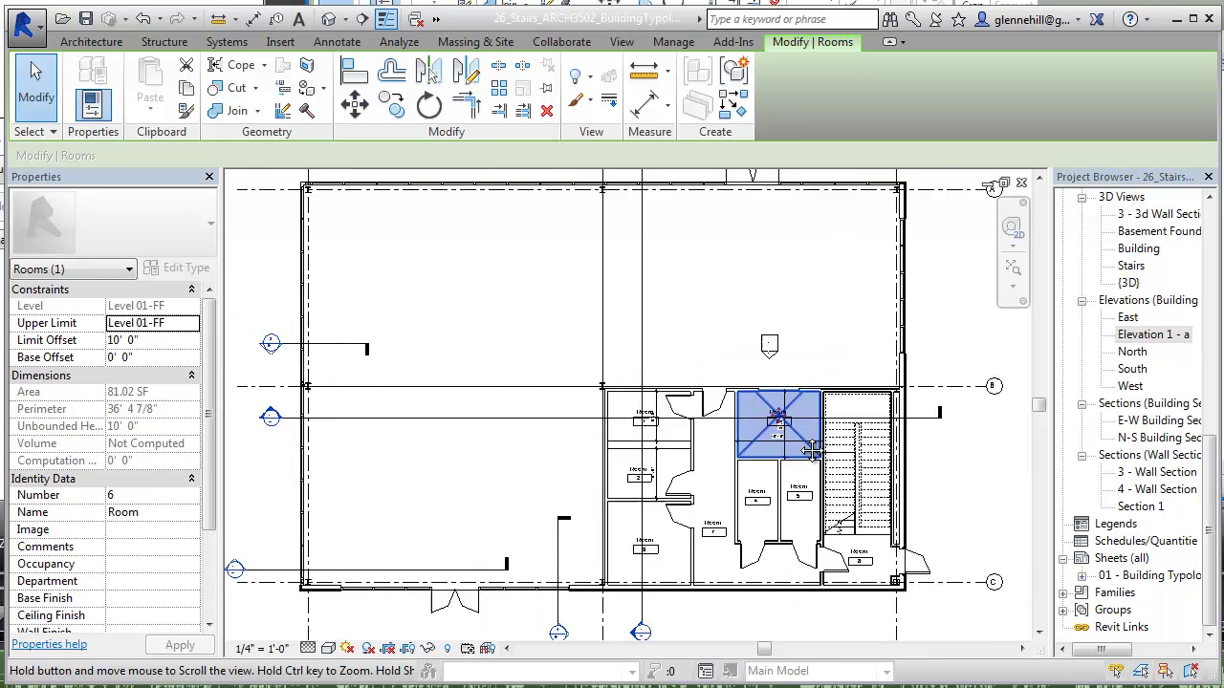
click(88, 42)
click(659, 65)
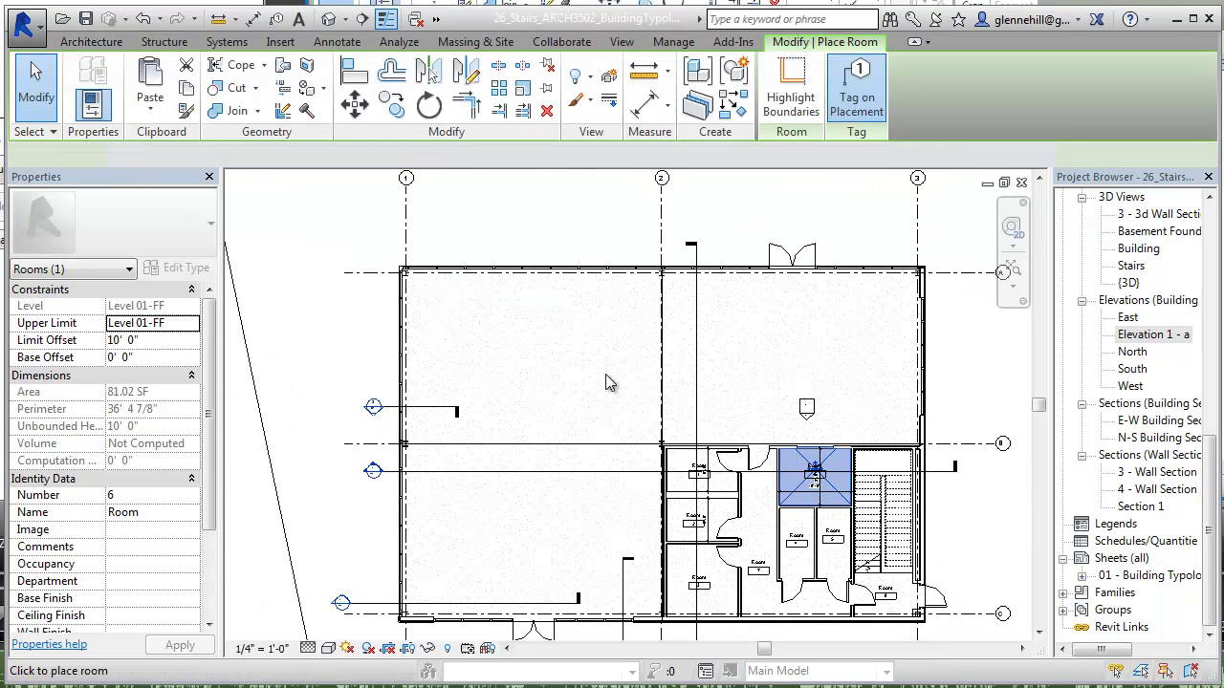
click(550, 395)
scroll(550, 394, up, 4)
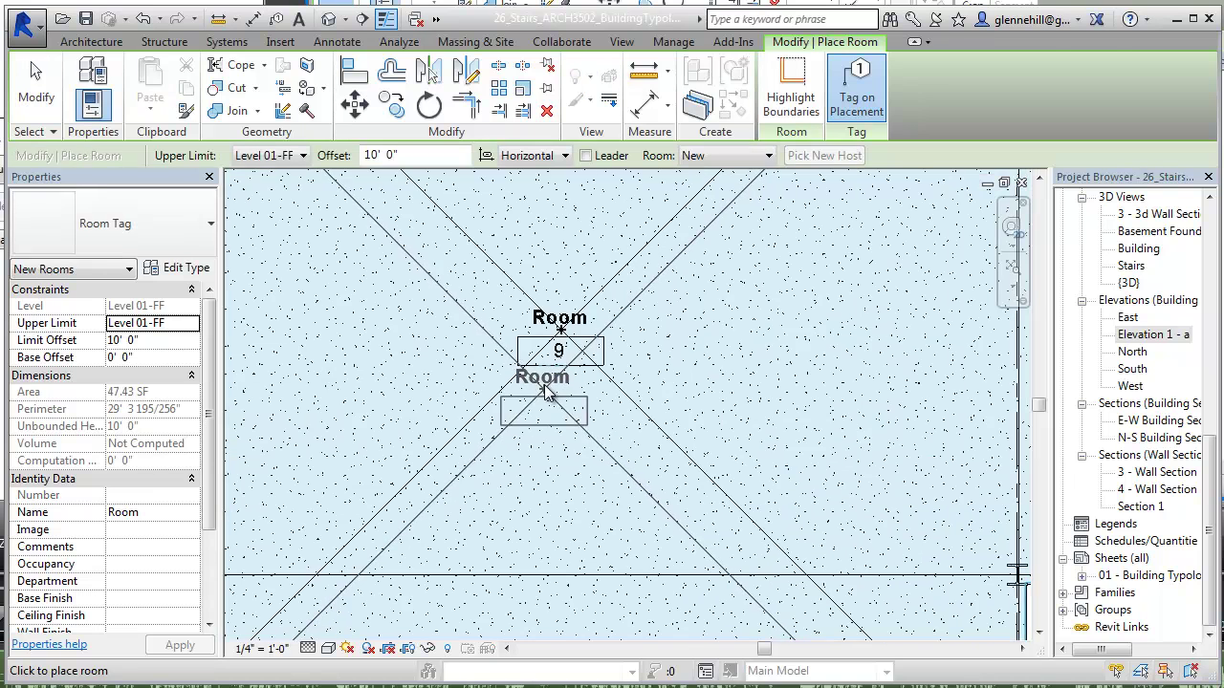
key(Escape)
key(Escape)
Name the large open room surrounding the core "Leasable Space"
click(567, 322)
click(573, 318)
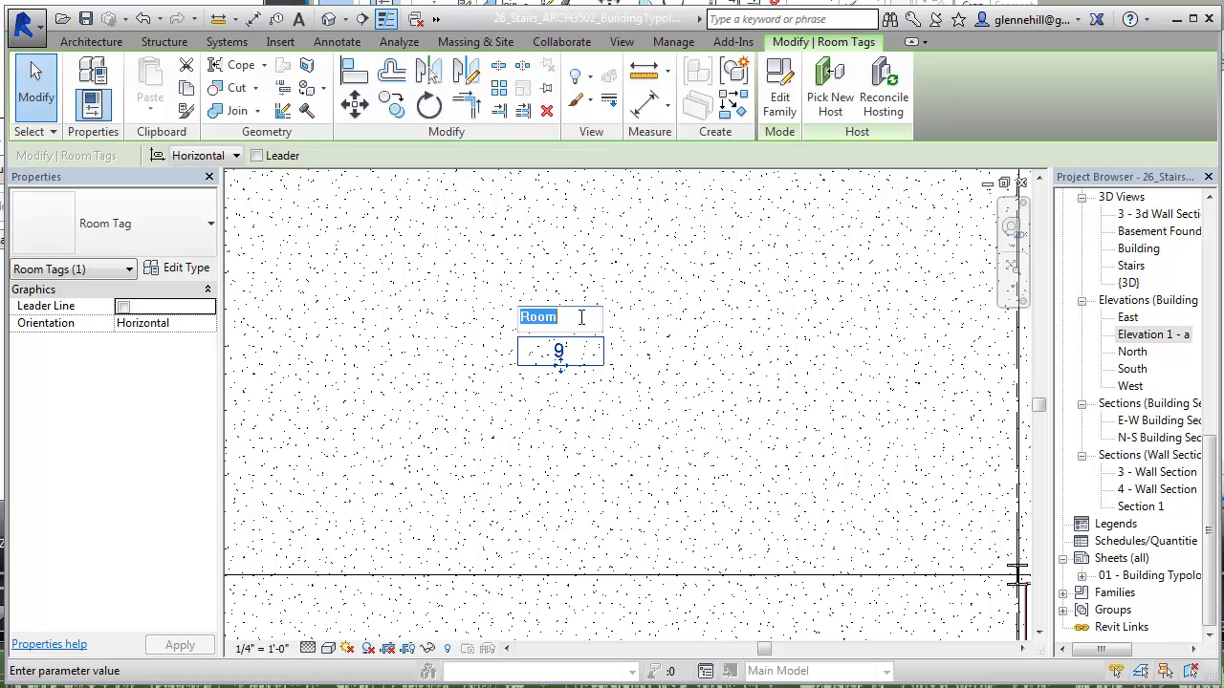
text(Leasable S)
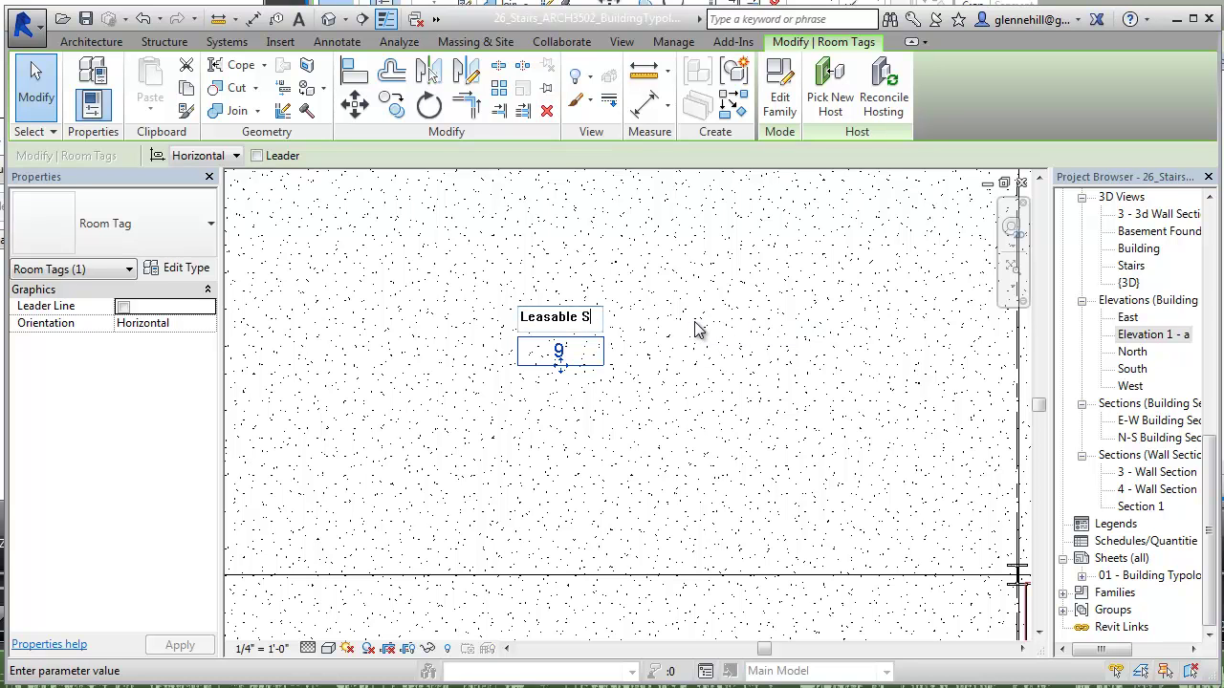
click(744, 390)
Name the core rooms Men, Women, Storage, Elec., Mech., Elevator, Corridor and Stairs through their room tags
scroll(745, 393, down, 3)
middle_drag(712, 398, 467, 287)
scroll(739, 499, up, 2)
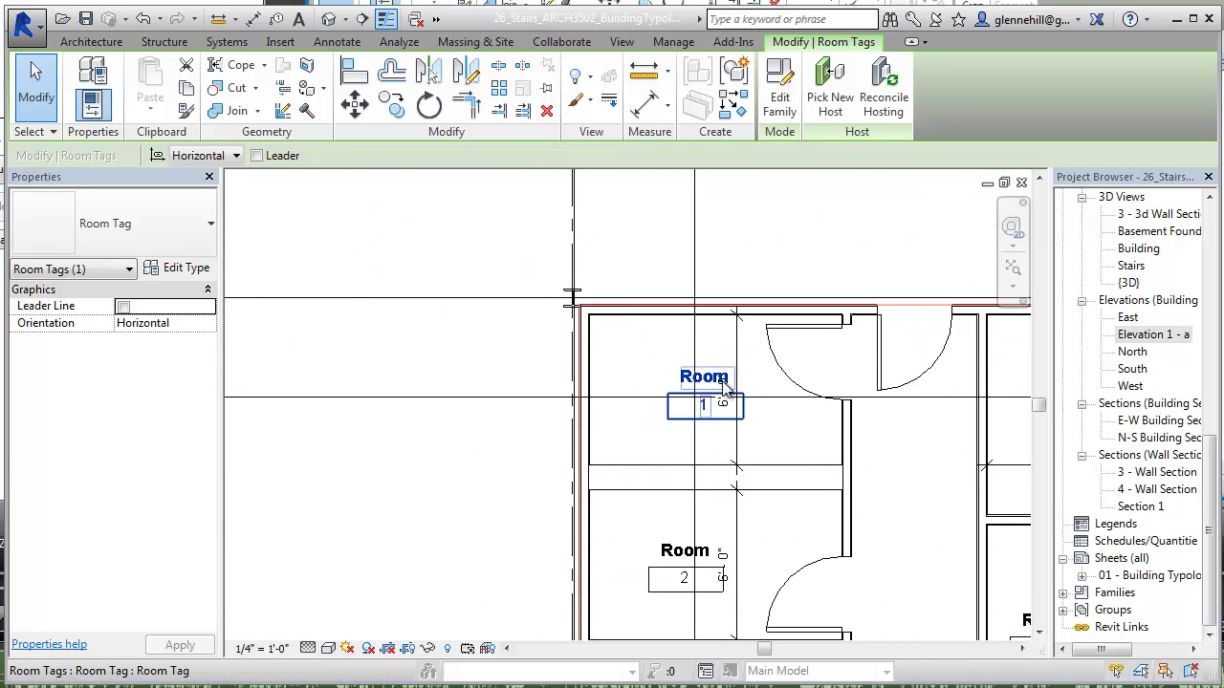
click(705, 378)
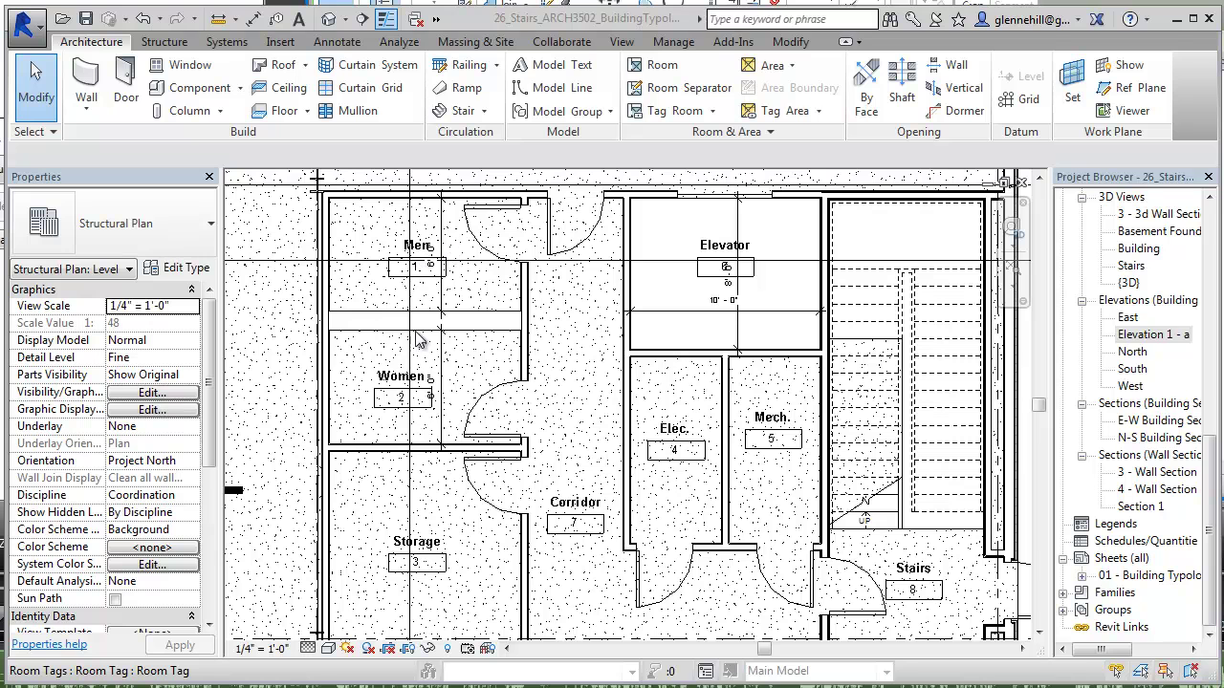
Align the Women room tag beneath the Men tag and the Mech. tag level with the Elec. tag
click(401, 398)
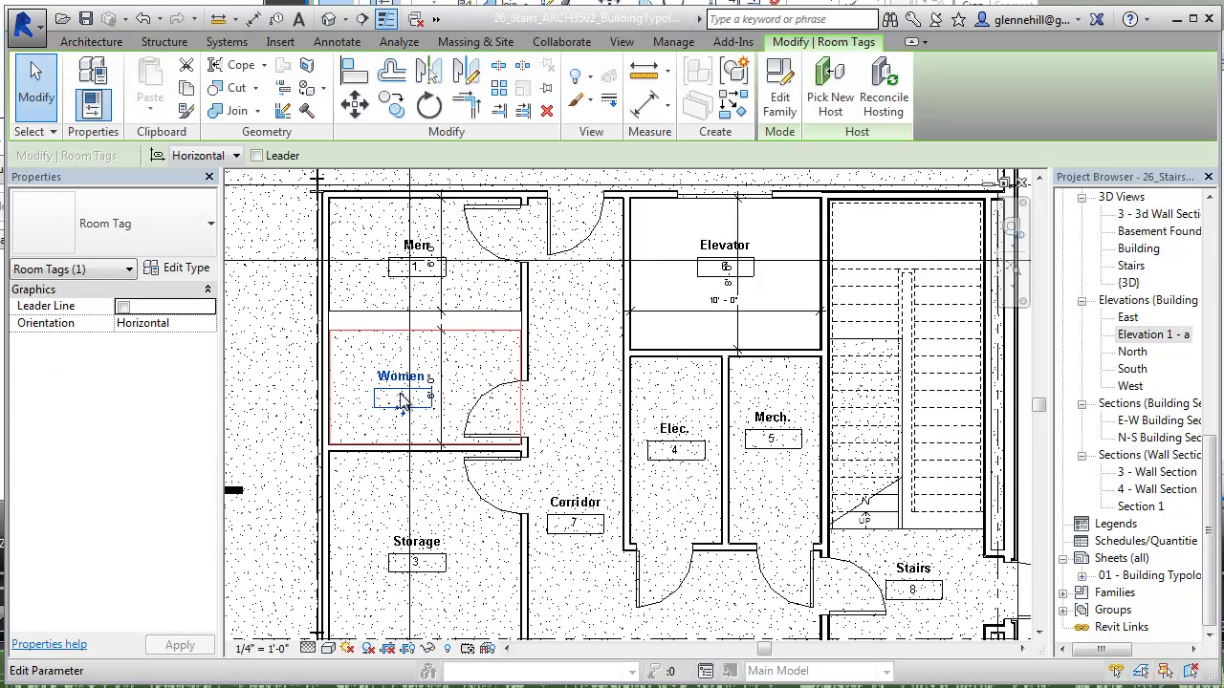
drag(403, 409, 418, 409)
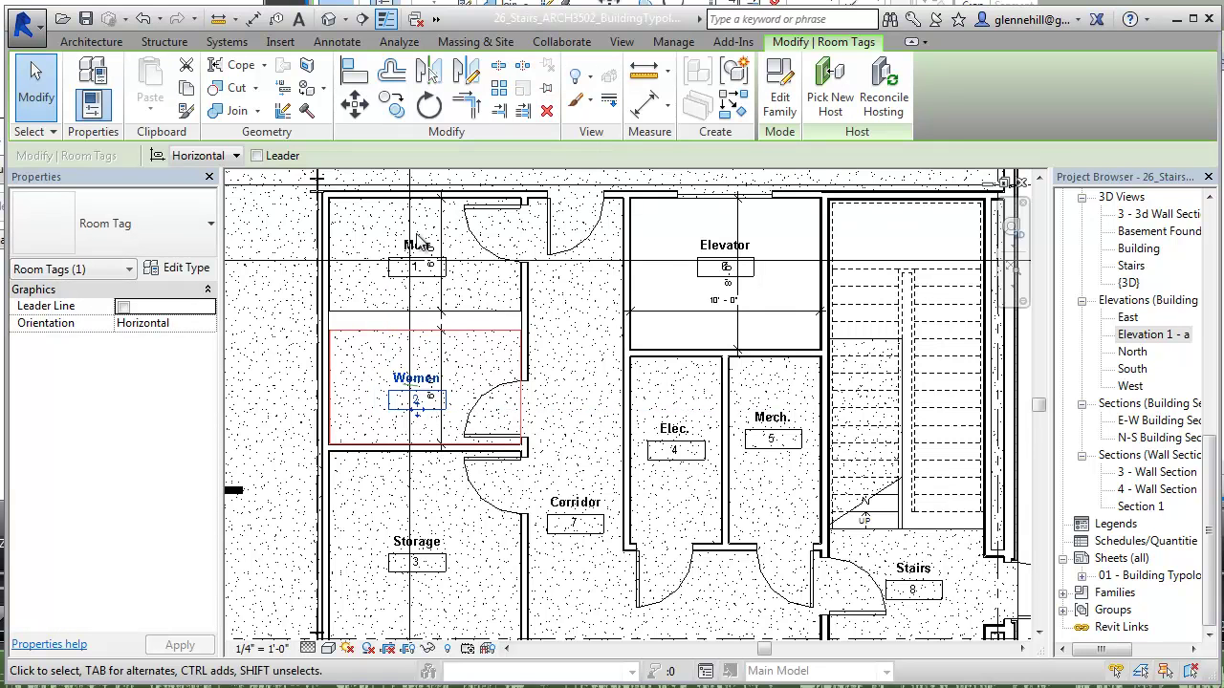
click(684, 455)
click(772, 444)
drag(776, 466, 784, 478)
key(Escape)
Delete the dimensions inside the Elevator, Women and Men rooms
click(762, 313)
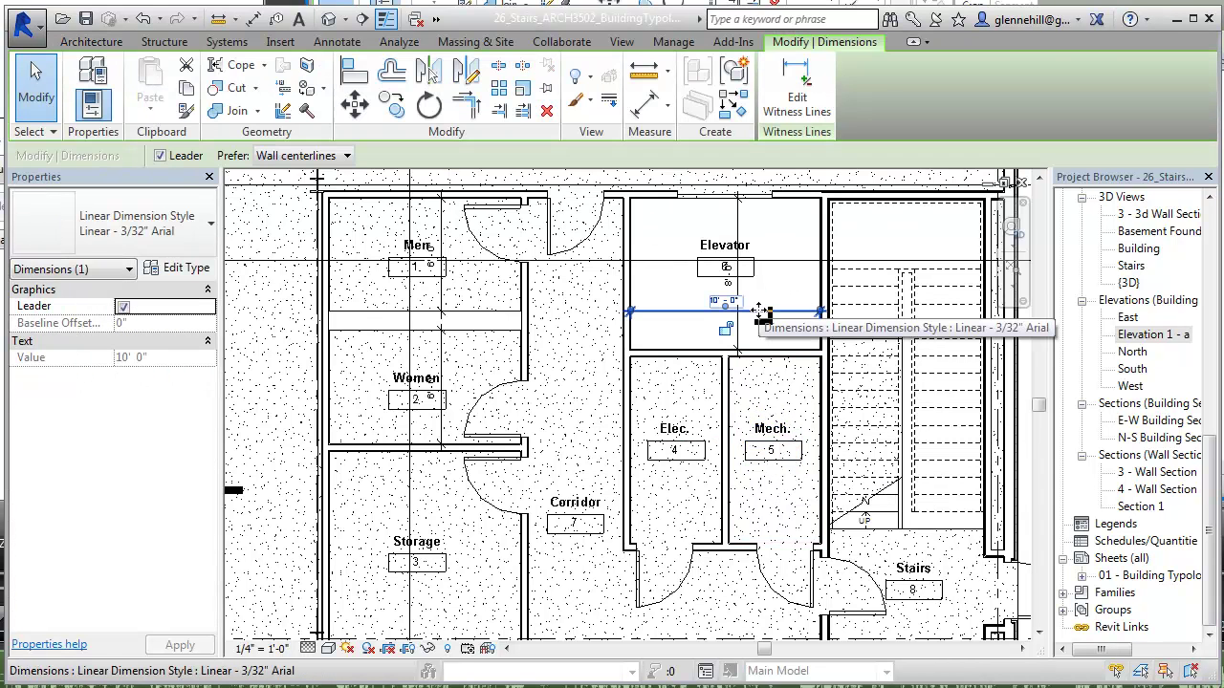
key(Delete)
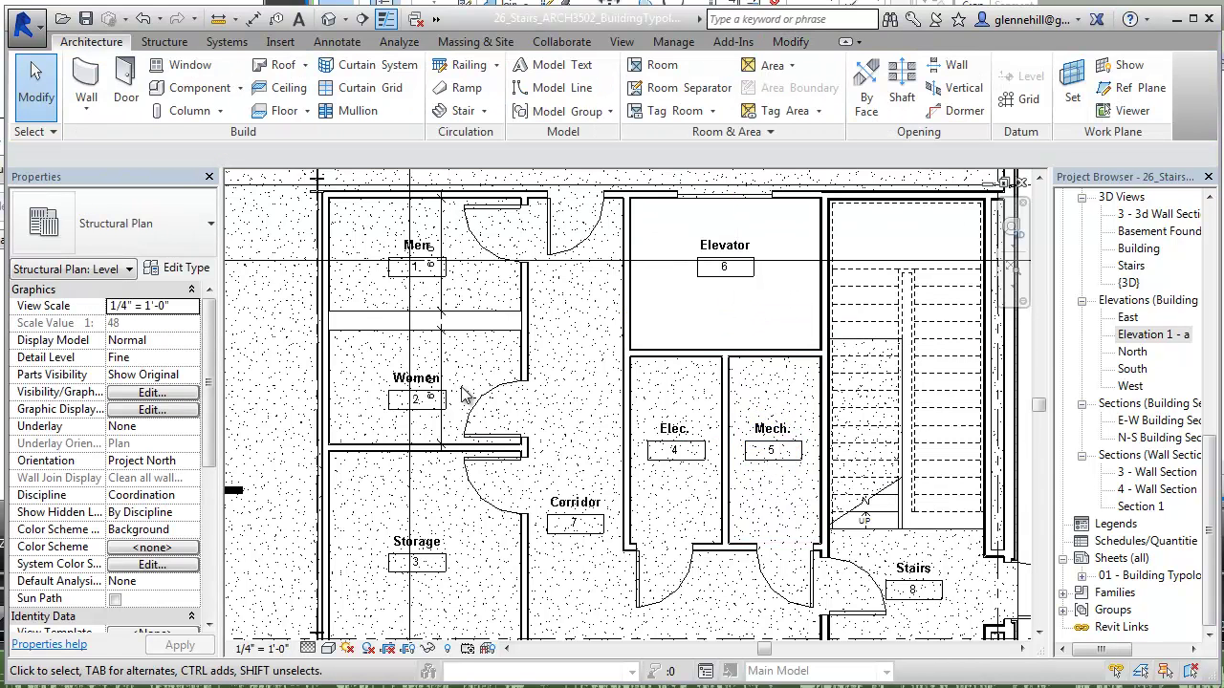
click(441, 362)
key(Delete)
click(443, 298)
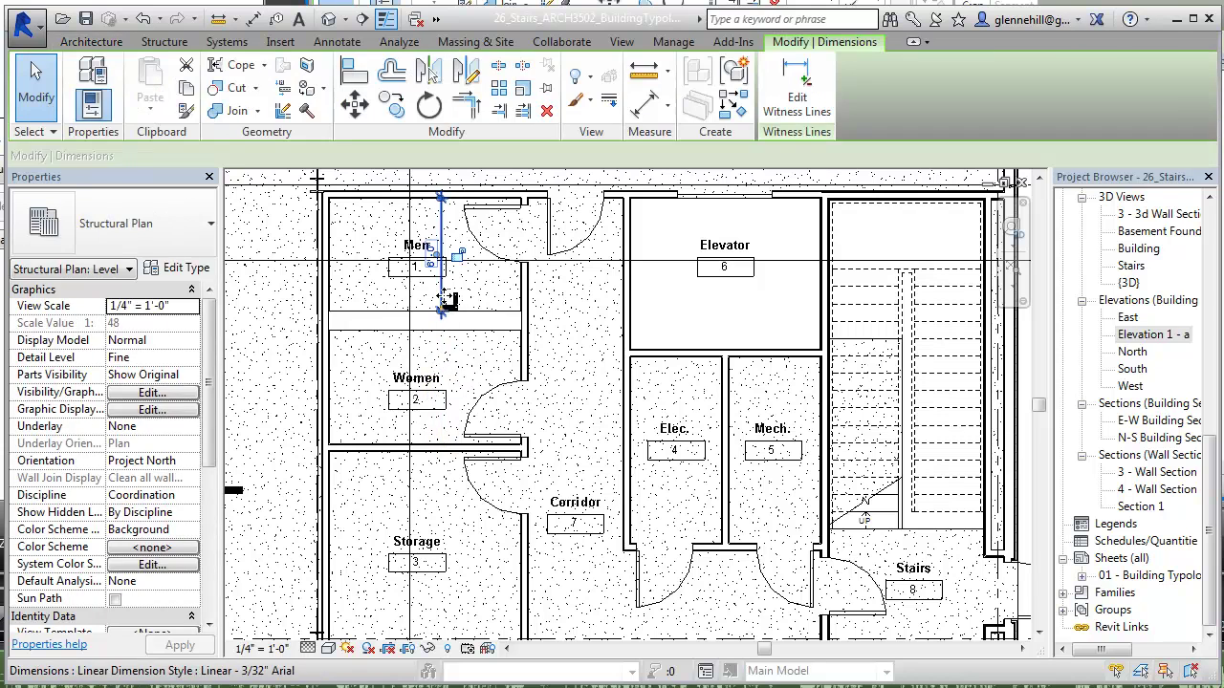
key(Delete)
Inspect the properties of the Leasable Space tag and of the room it labels
scroll(480, 375, down, 2)
middle_drag(507, 399, 600, 384)
middle_drag(678, 295, 705, 458)
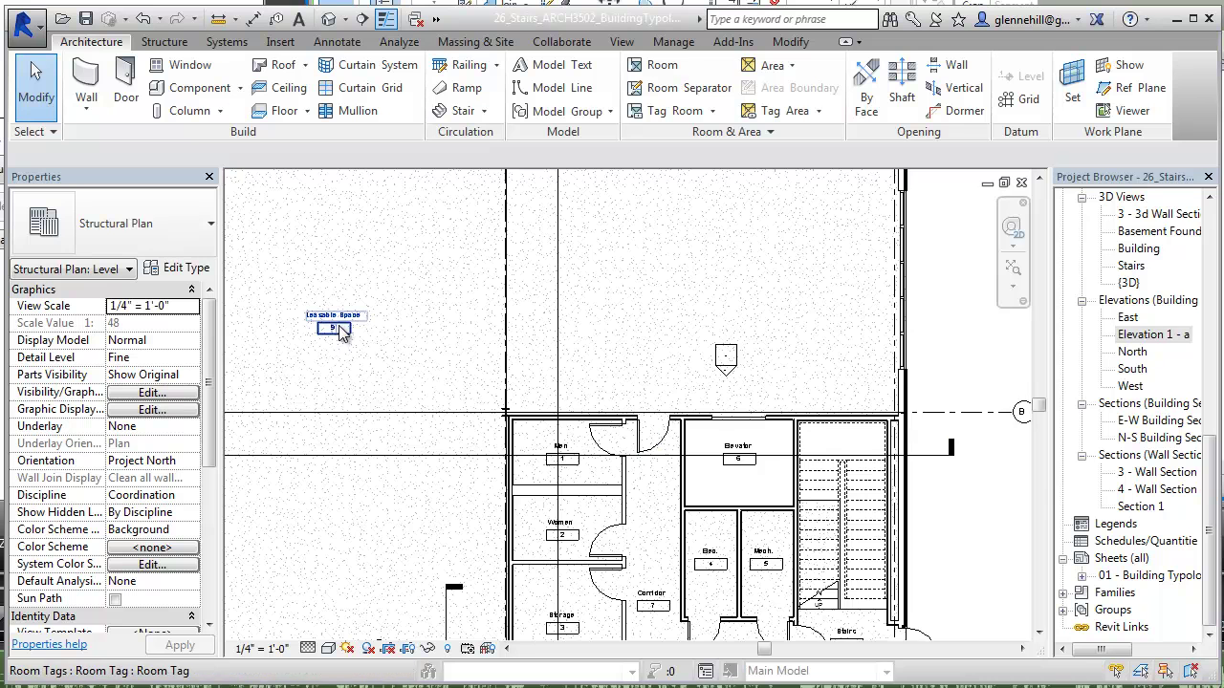
middle_drag(724, 533, 714, 442)
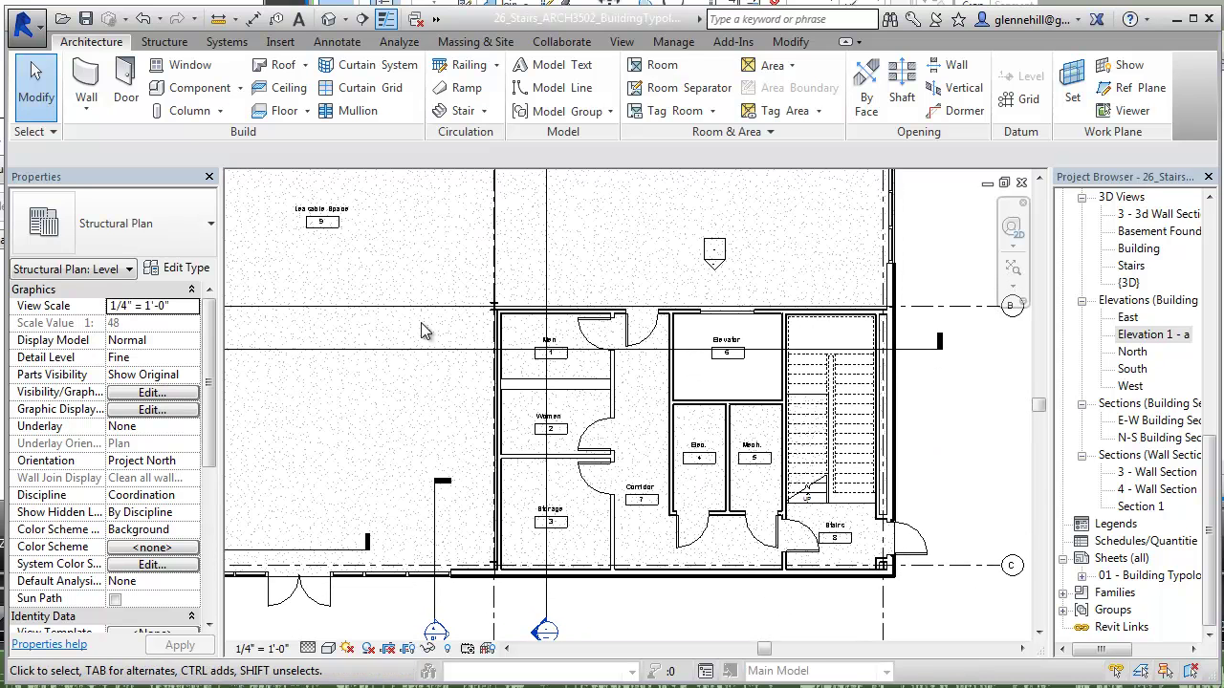
click(341, 222)
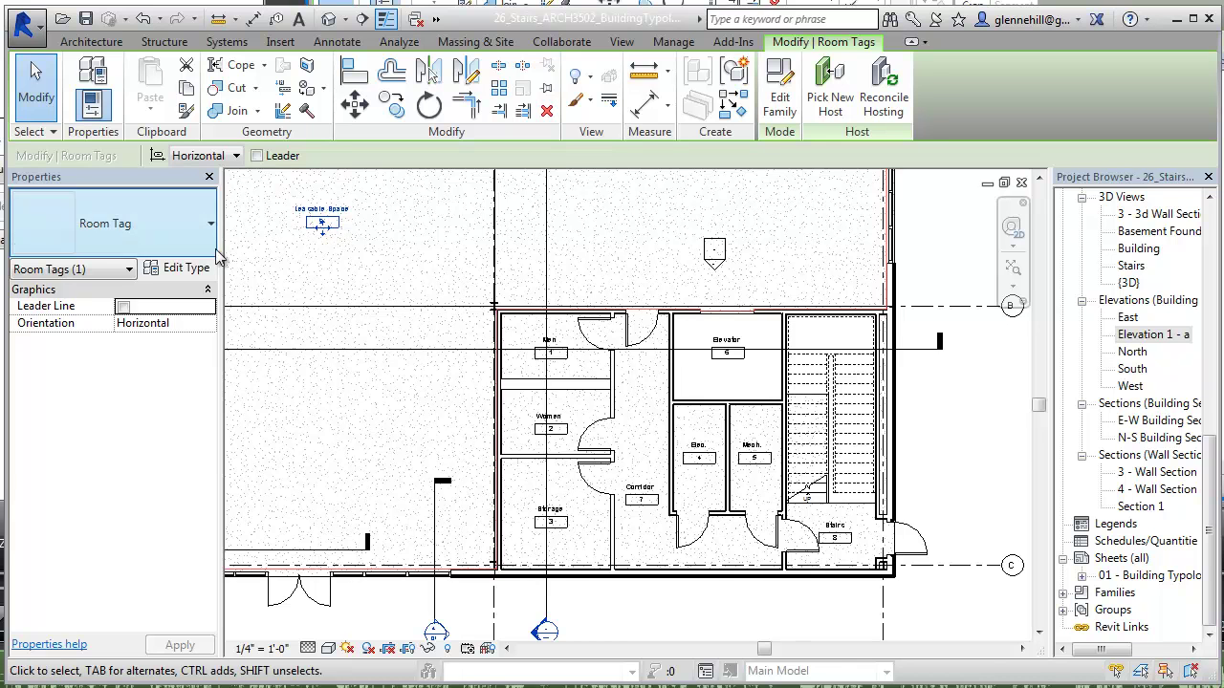
click(364, 267)
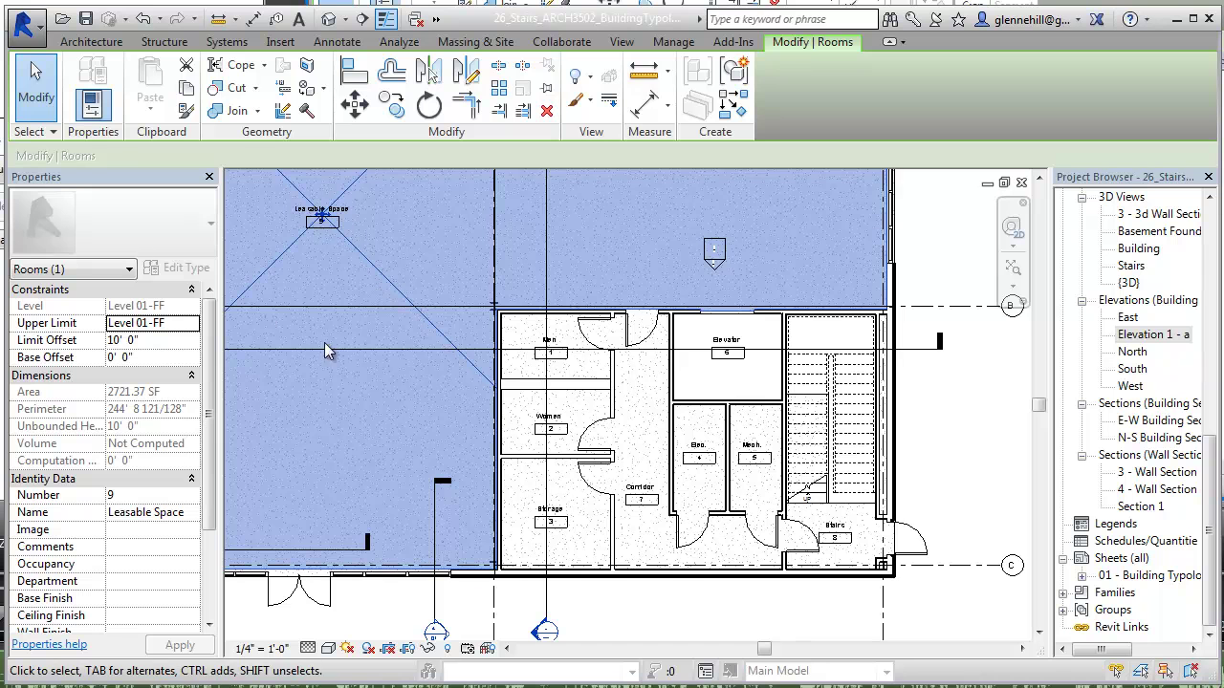
key(Escape)
Duplicate the Leasable Space tag's type under the name "Room Tag - No Number"
click(325, 220)
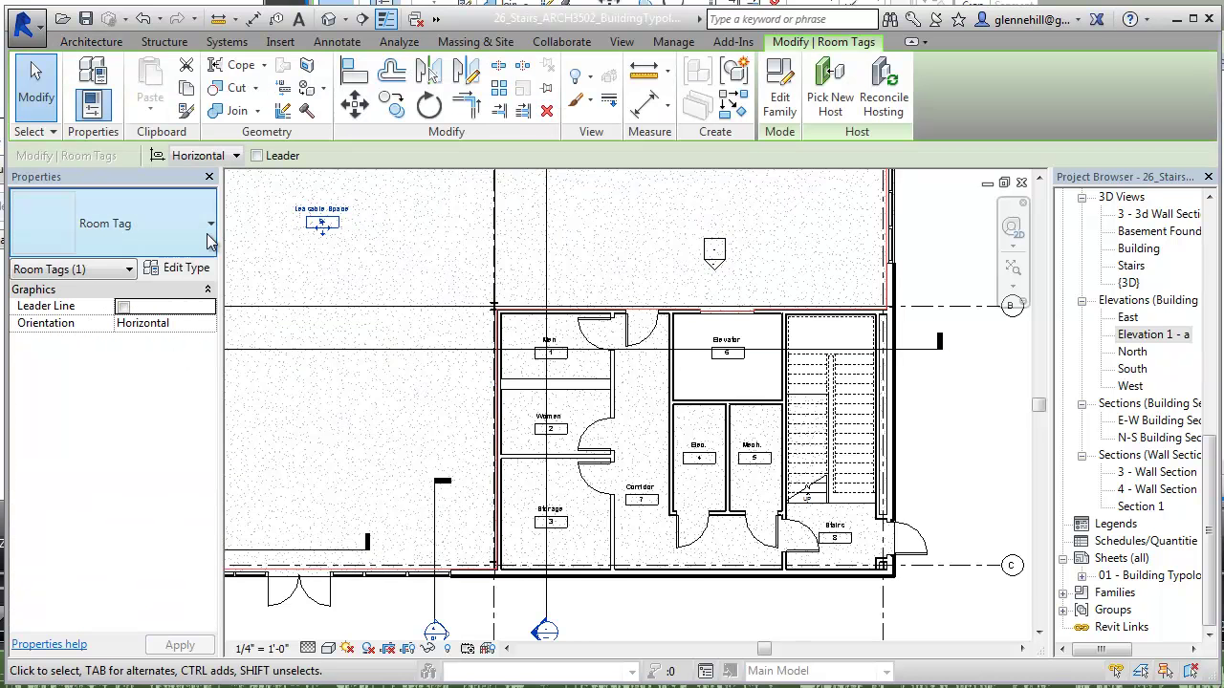
click(188, 269)
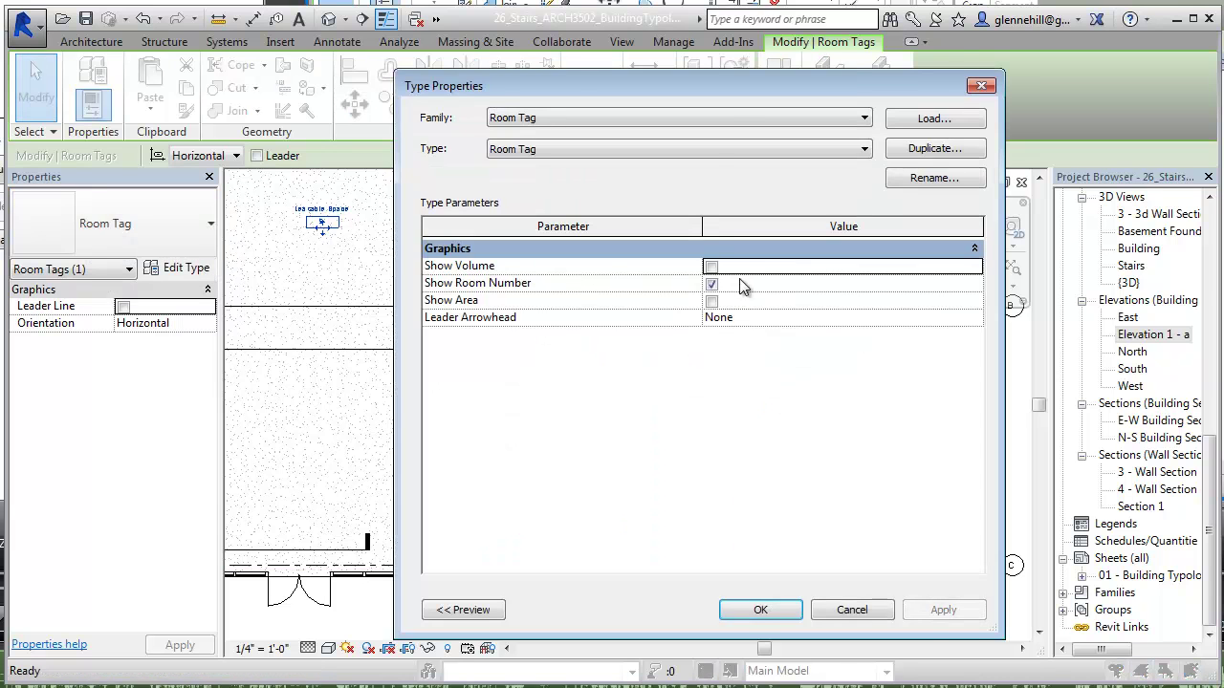
click(922, 148)
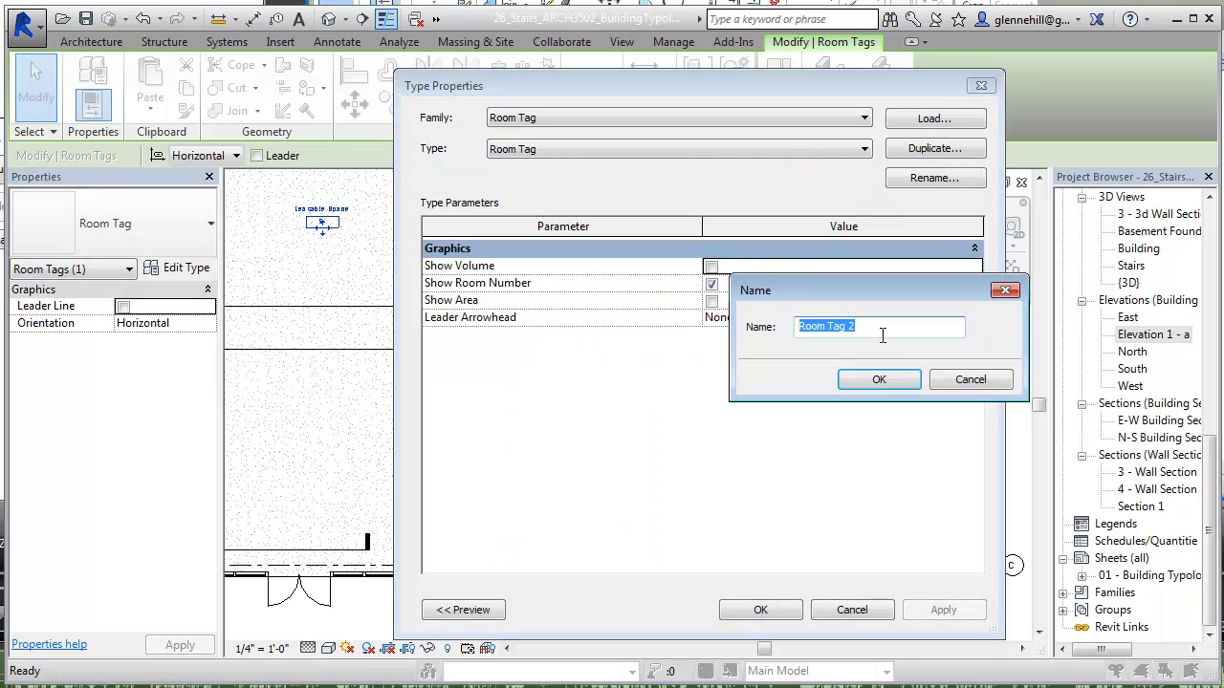
click(852, 329)
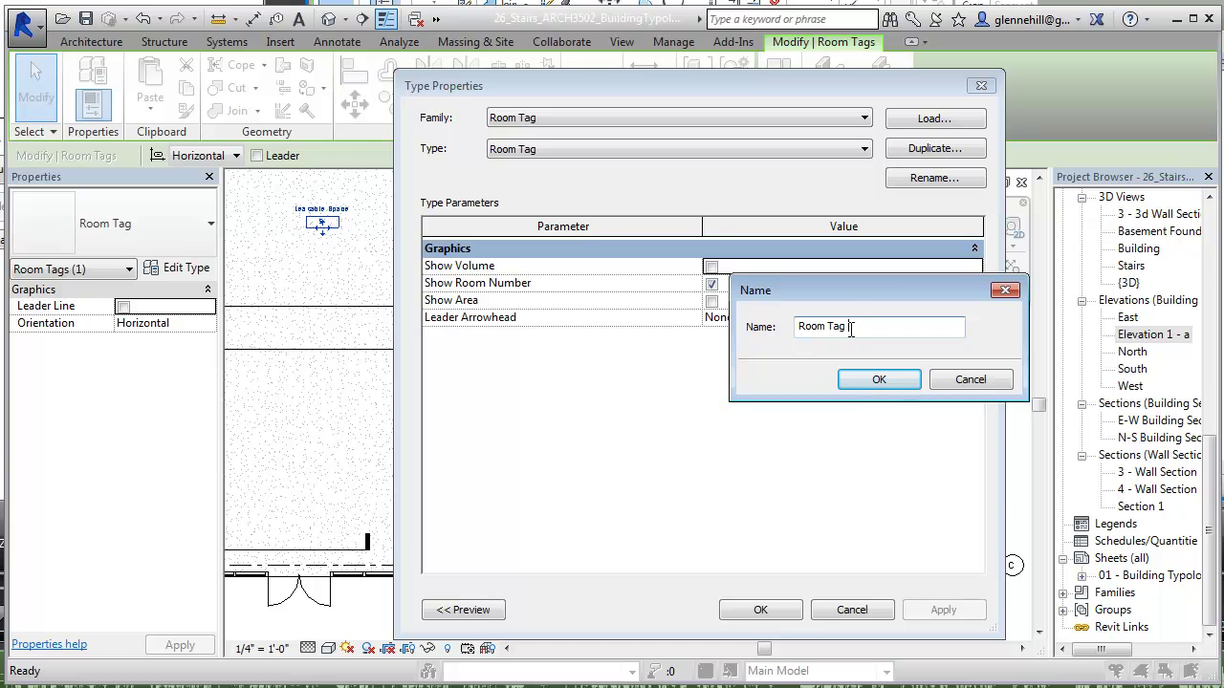
text(- No Number)
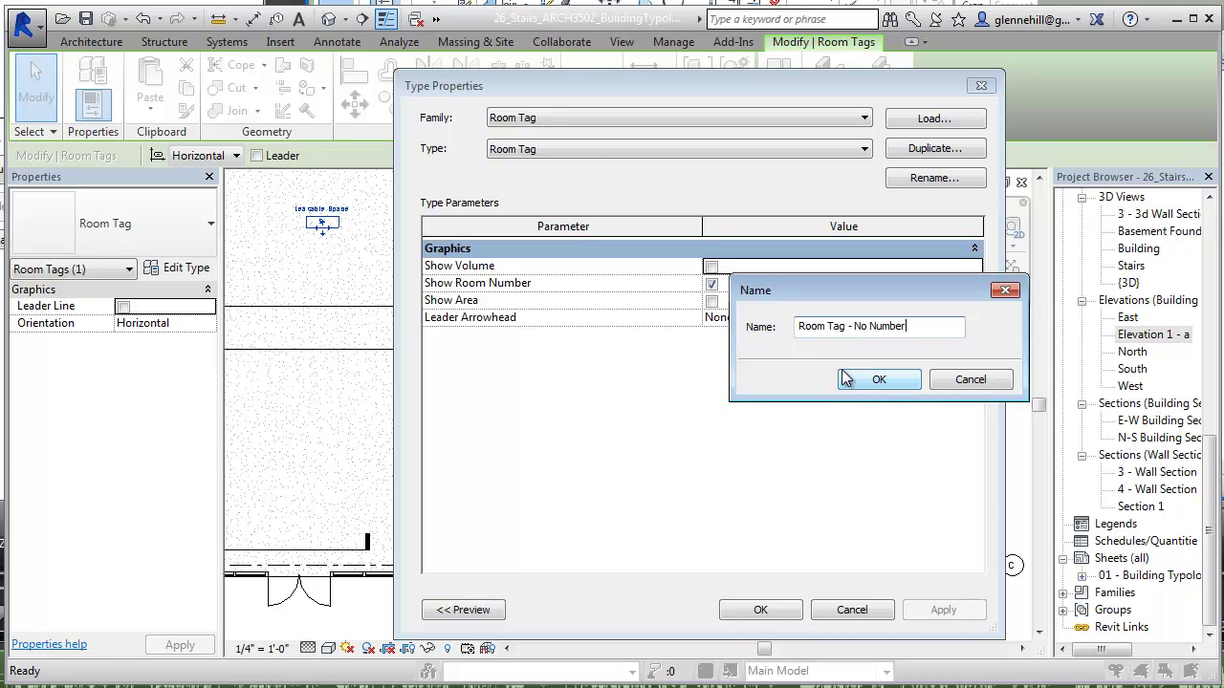
click(844, 378)
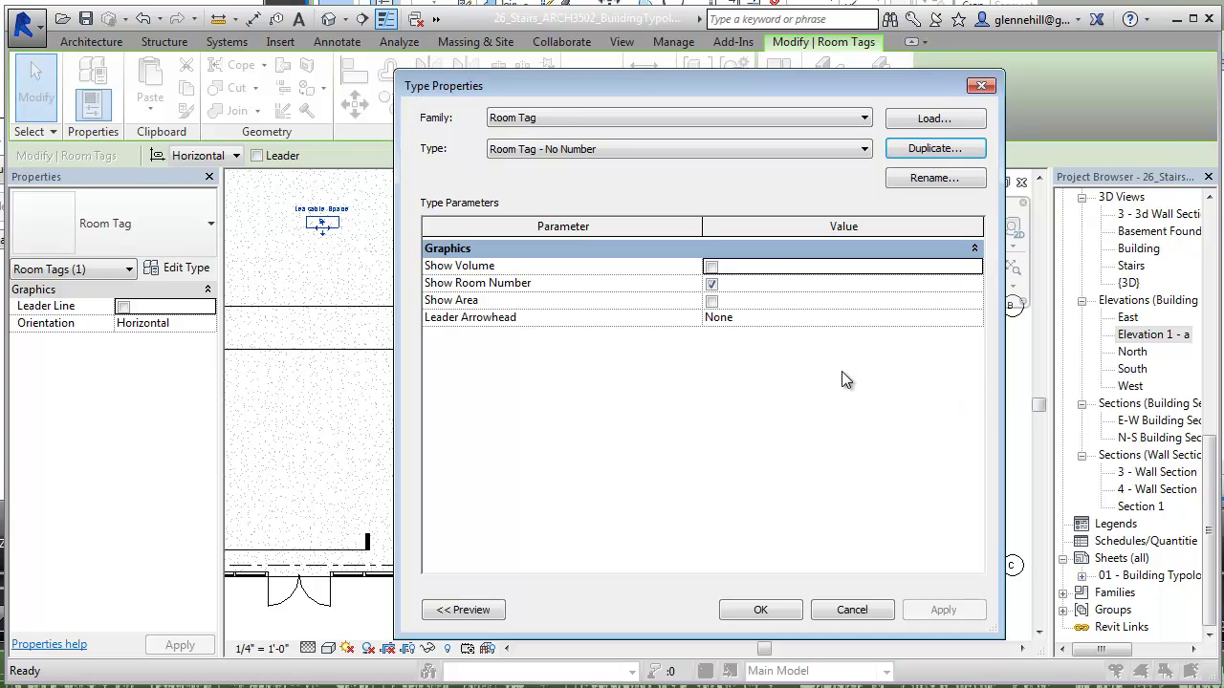
Turn off Show Room Number in the Room Tag - No Number type and accept the type properties
click(712, 301)
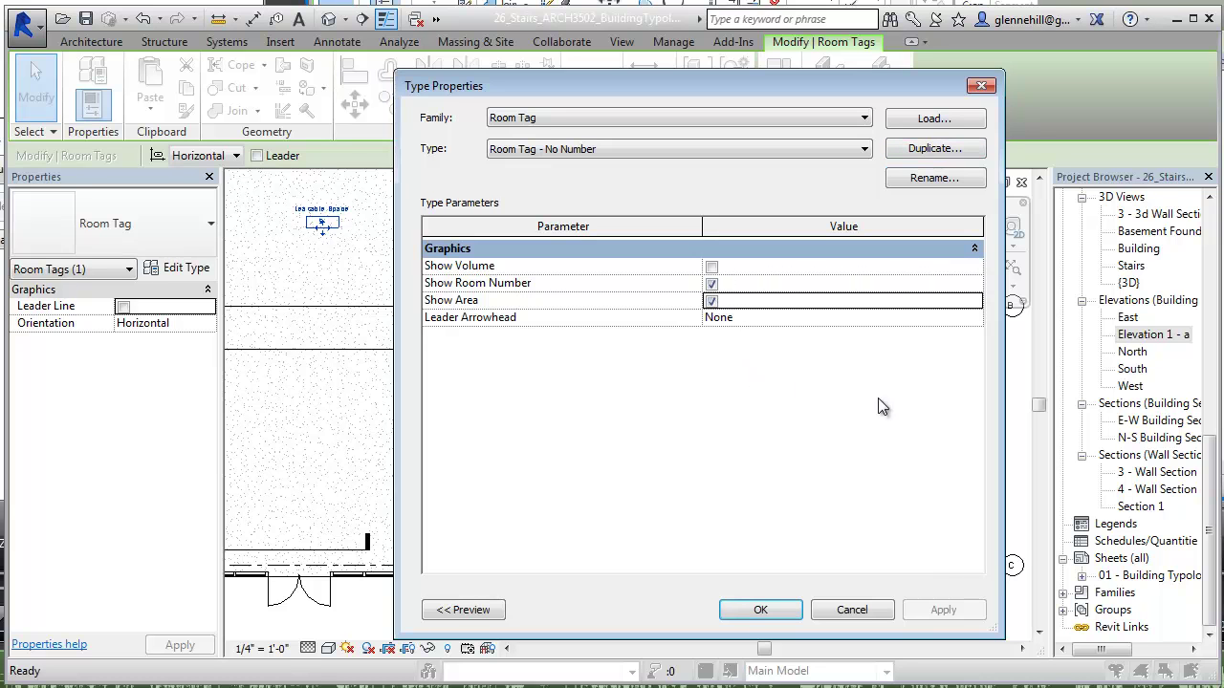
click(711, 284)
click(761, 610)
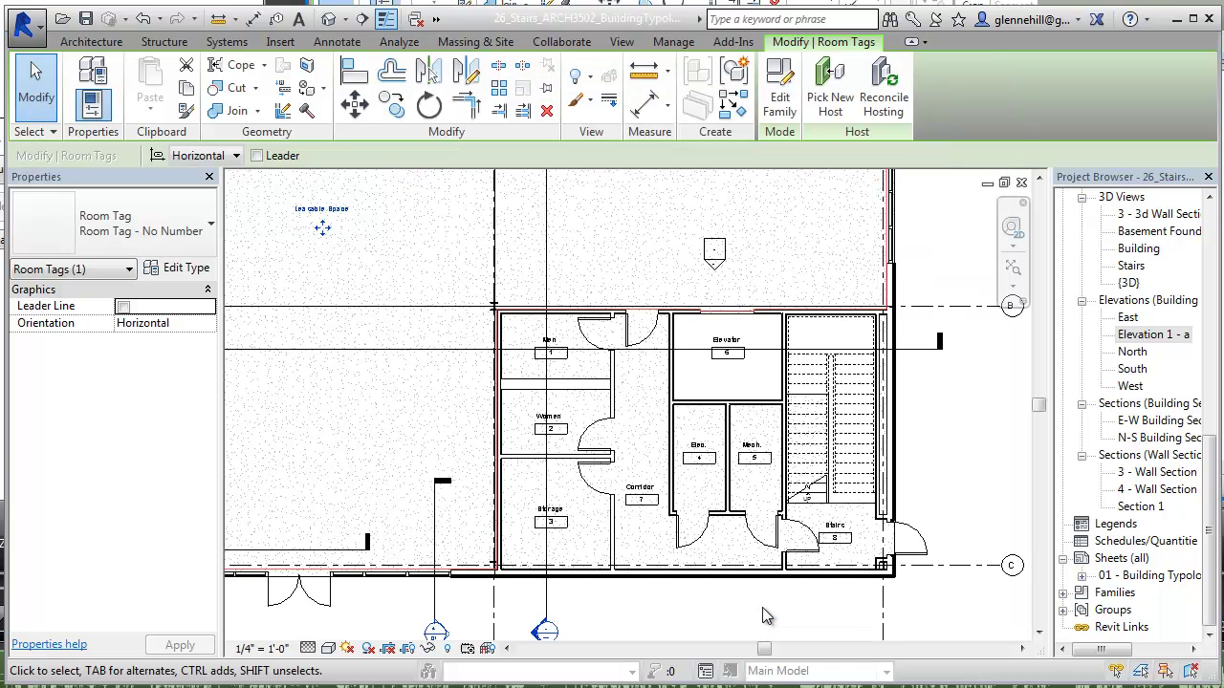
Select all nine room tags and change them to the Room Tag - No Number type
click(560, 355)
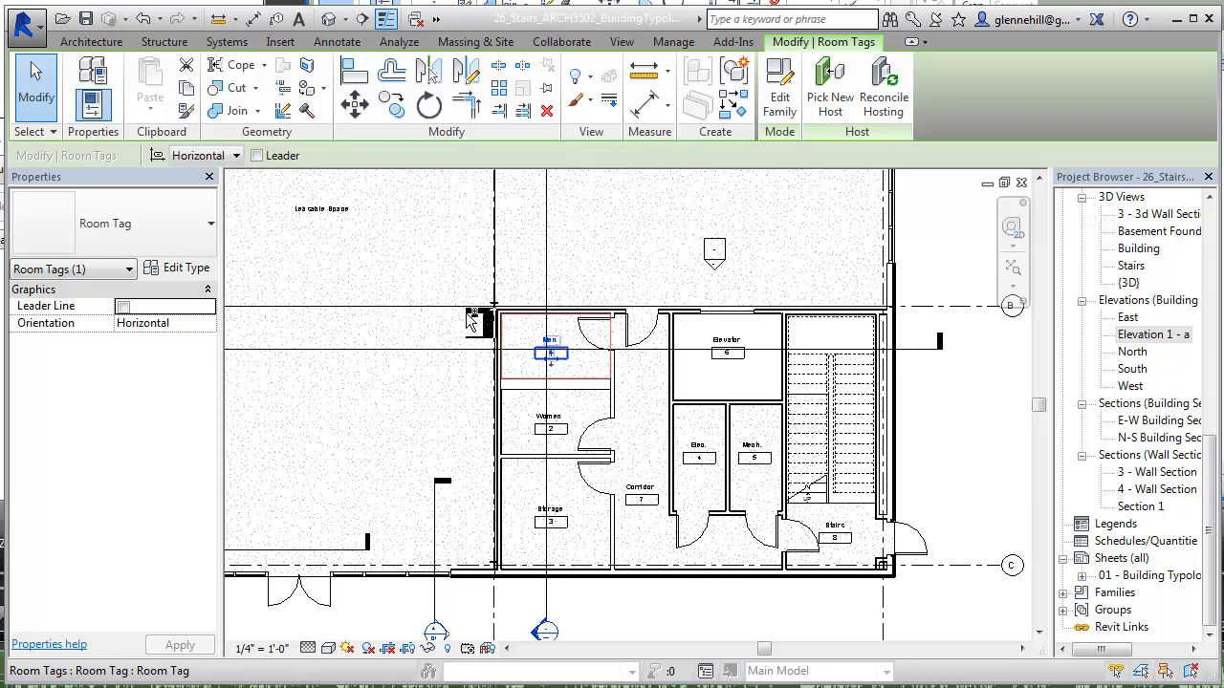
ctrl+click(342, 210)
ctrl+click(725, 352)
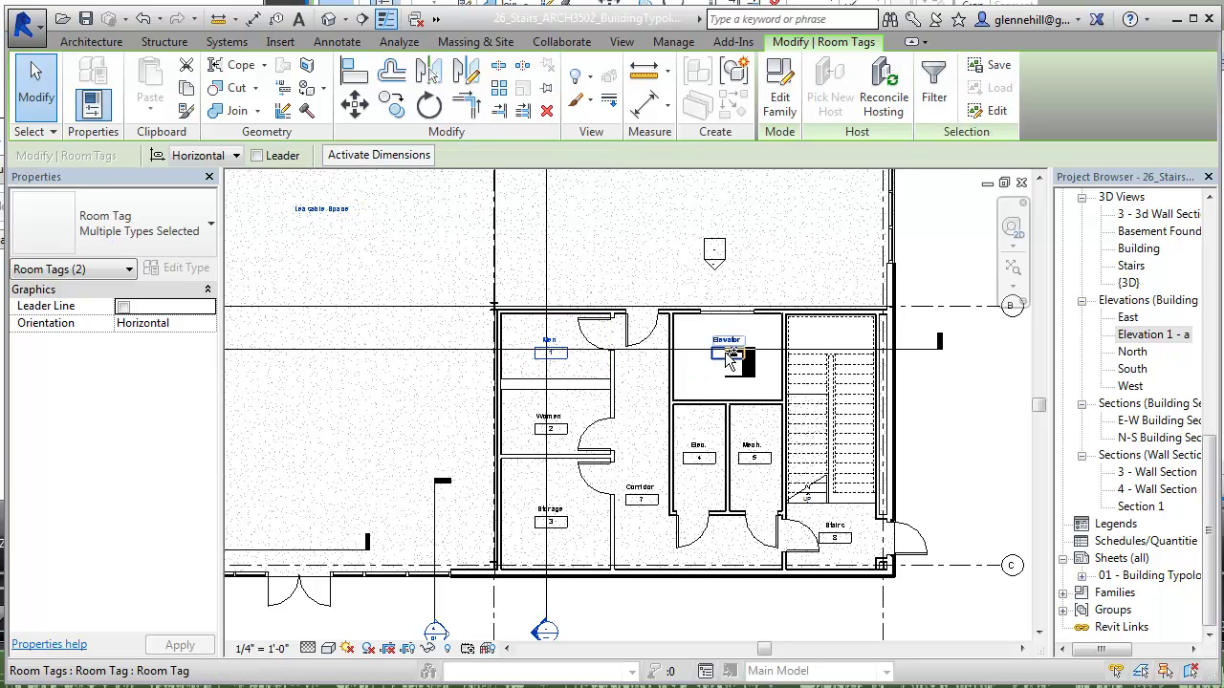
ctrl+click(754, 458)
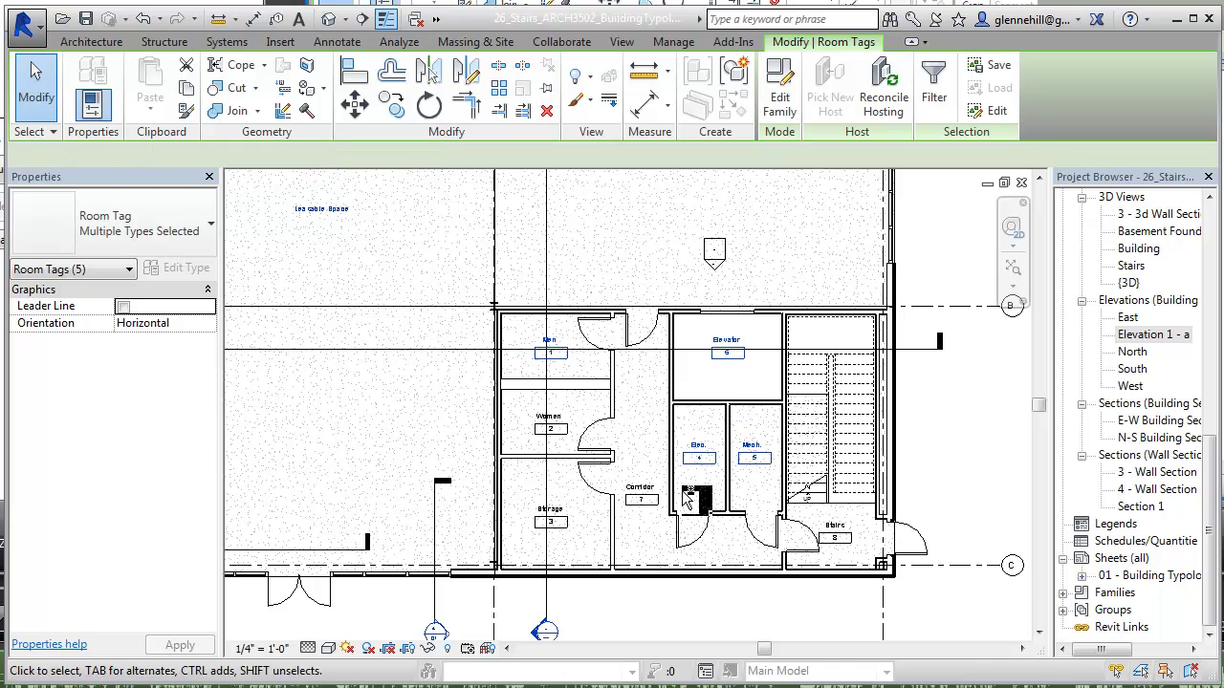
ctrl+click(643, 499)
ctrl+click(559, 432)
ctrl+click(550, 522)
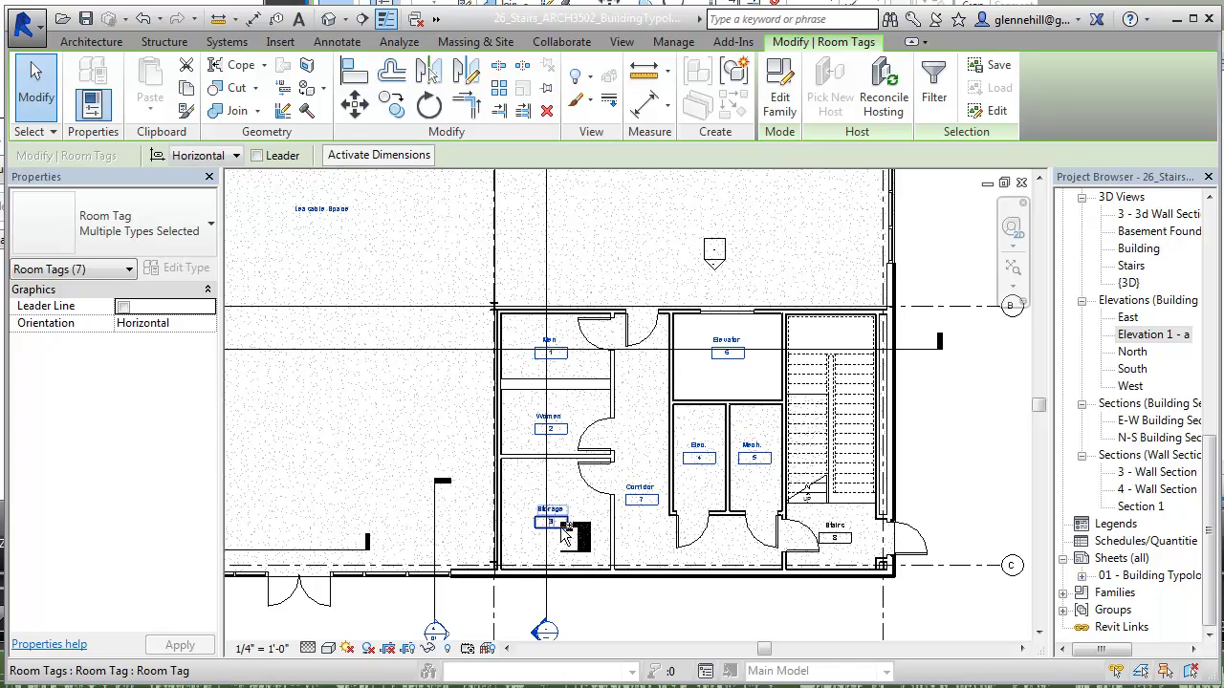
ctrl+click(834, 537)
ctrl+click(698, 458)
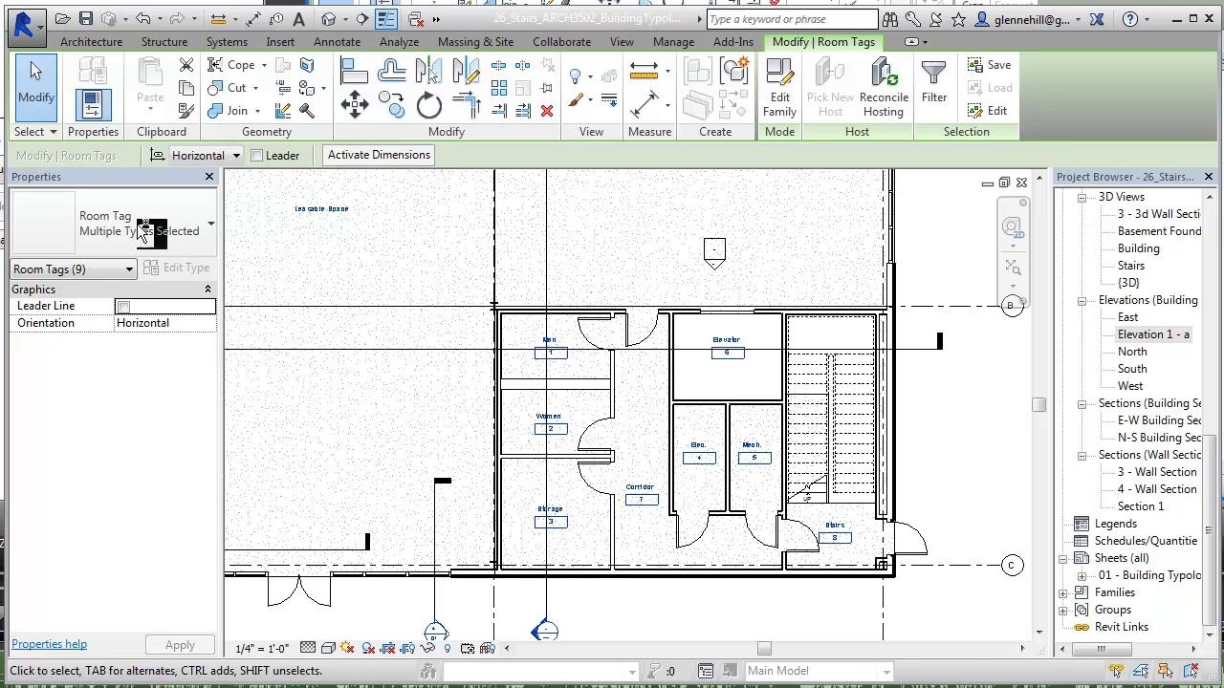
click(204, 230)
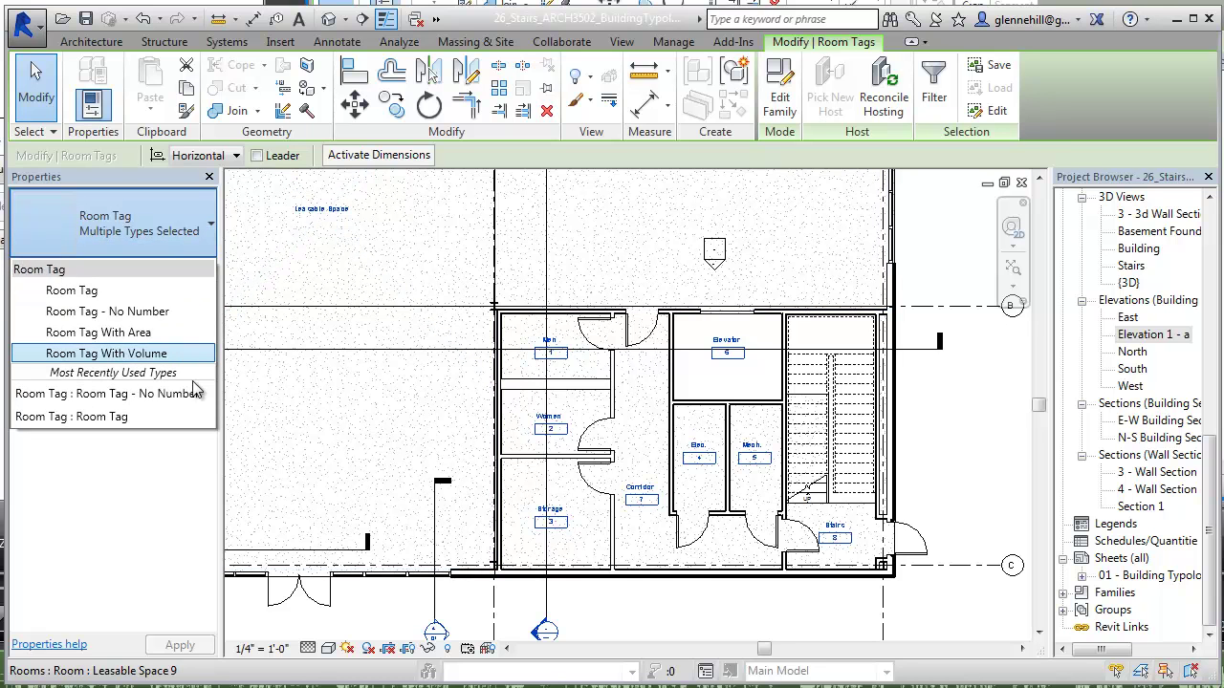
click(107, 311)
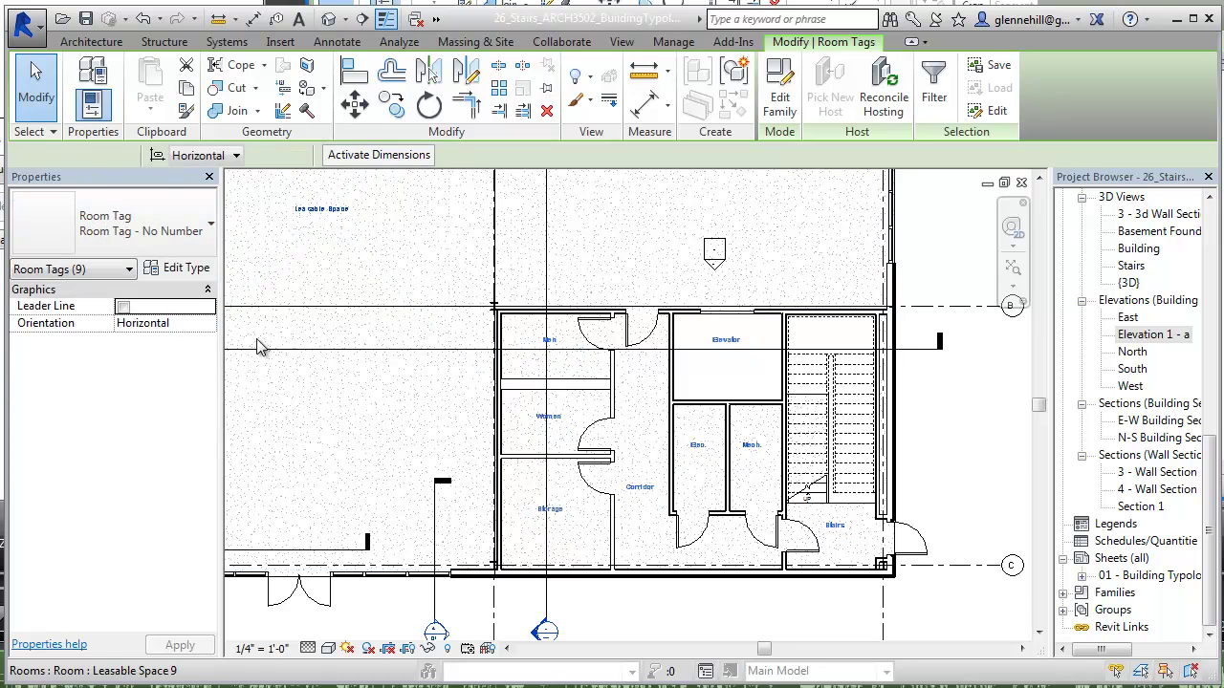
click(425, 442)
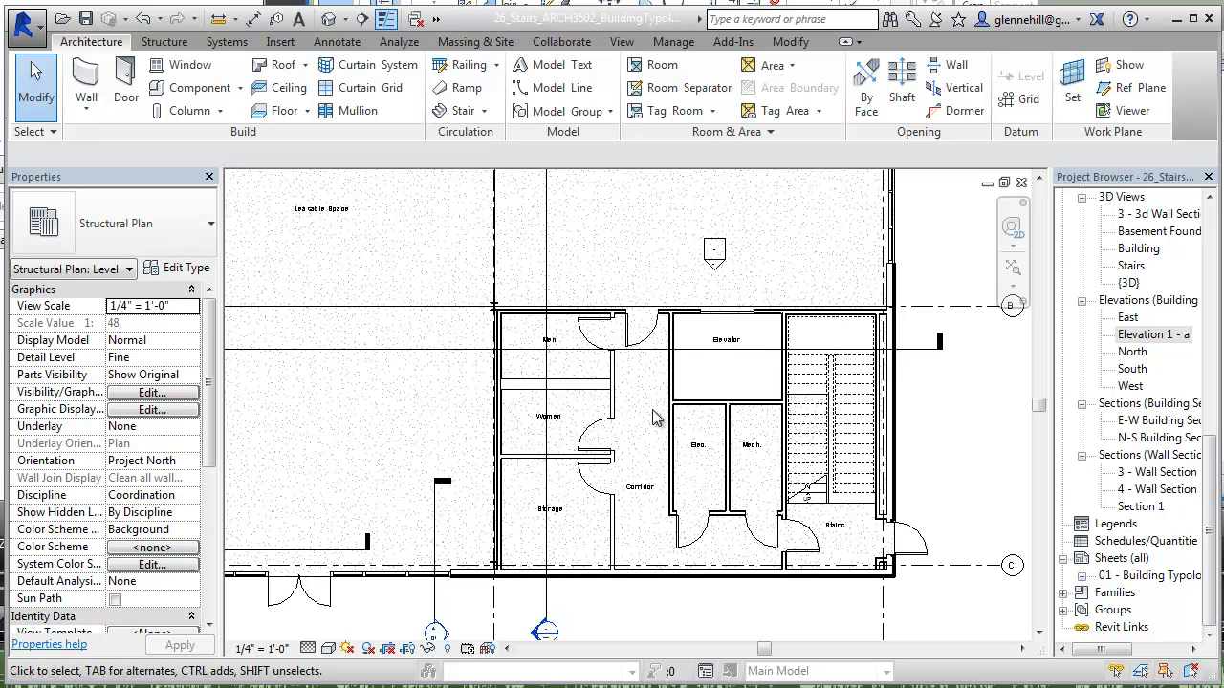
Set the Women room's Department to Core and apply it
click(564, 446)
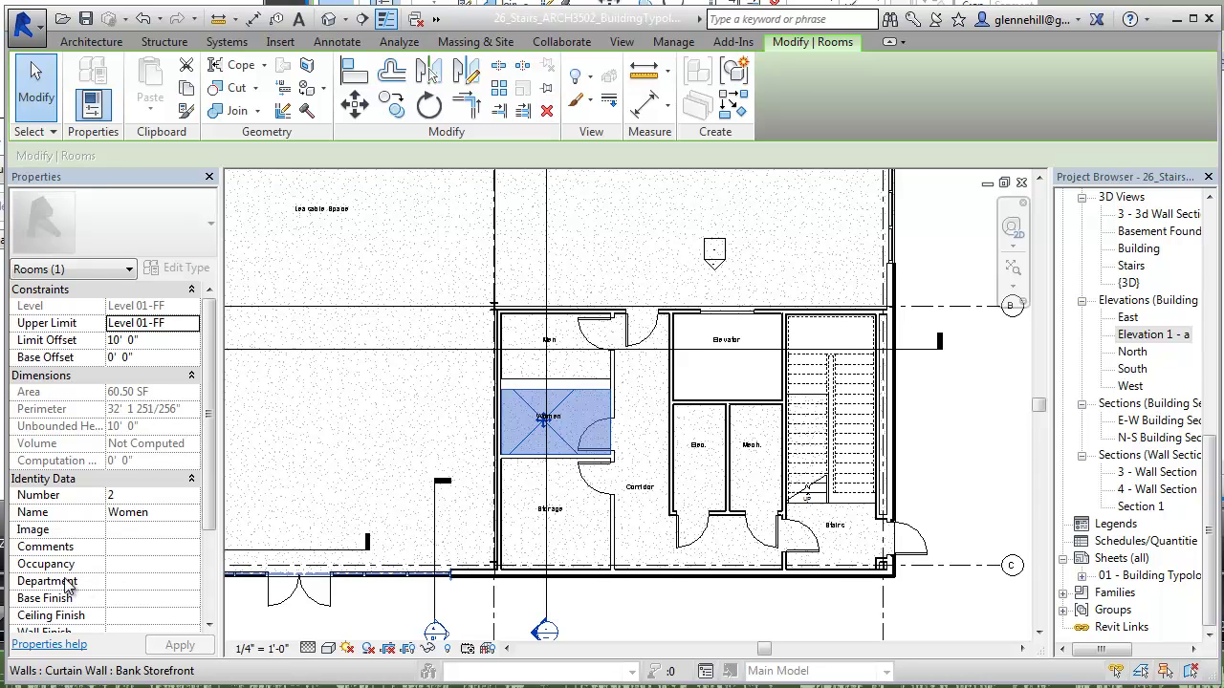
click(118, 581)
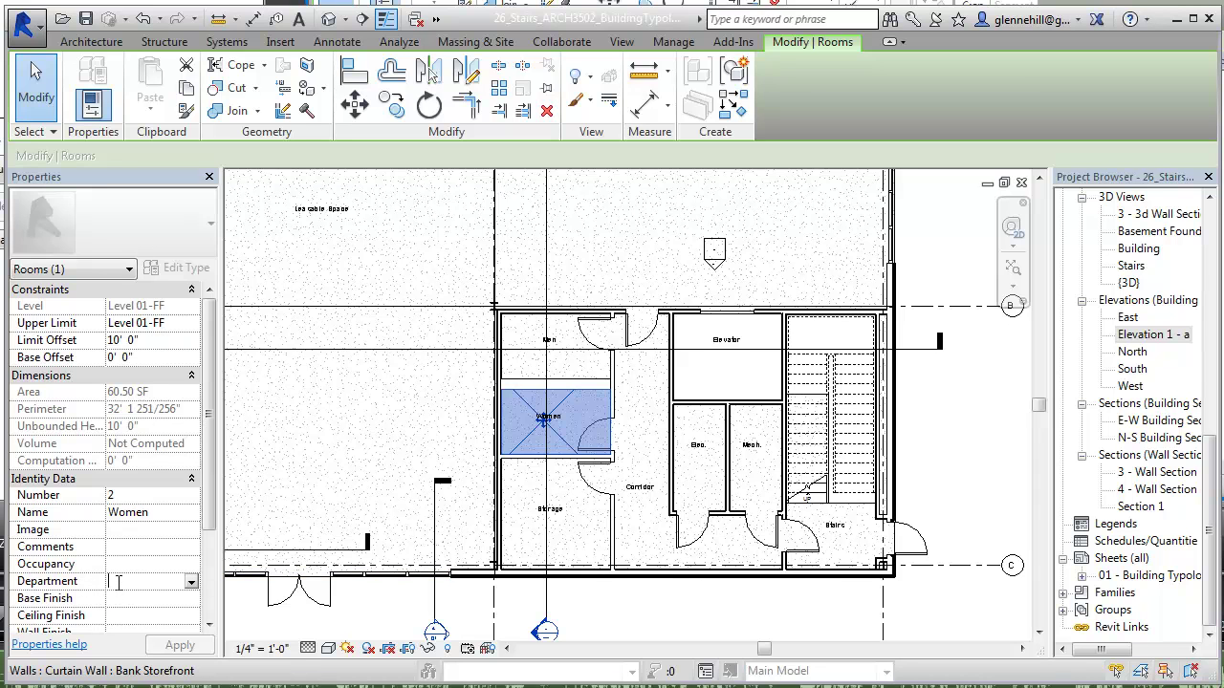
key(o)
scroll(231, 577, down, 1)
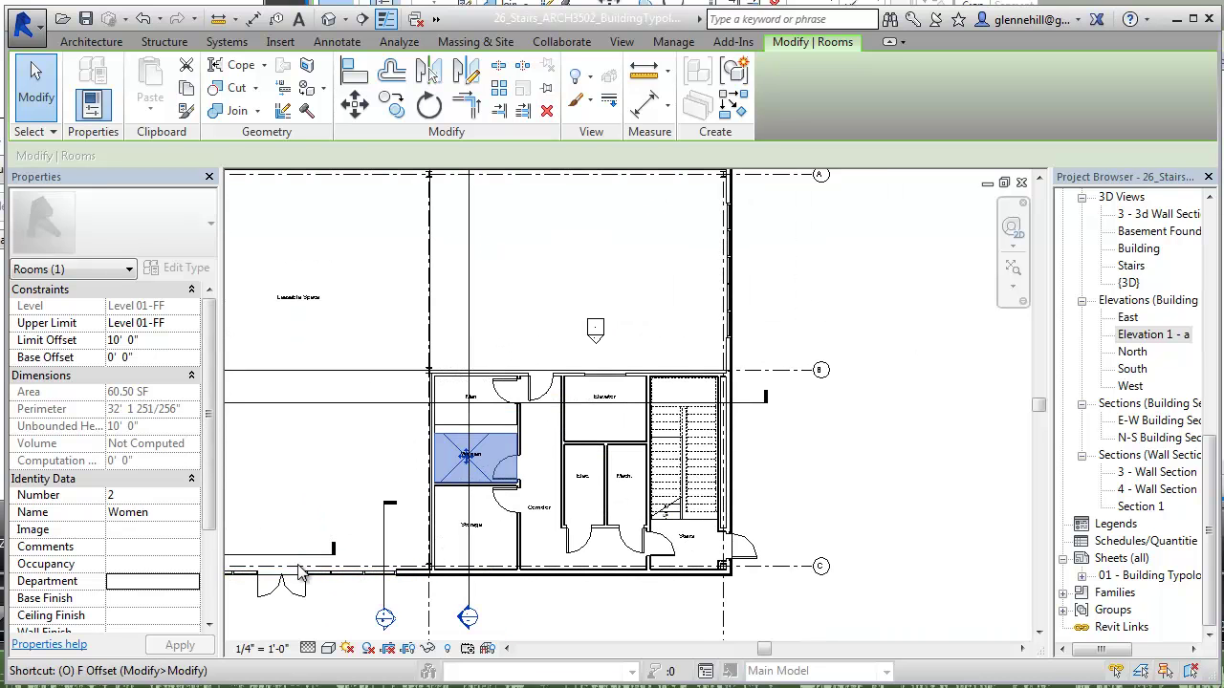
click(153, 582)
text(Core)
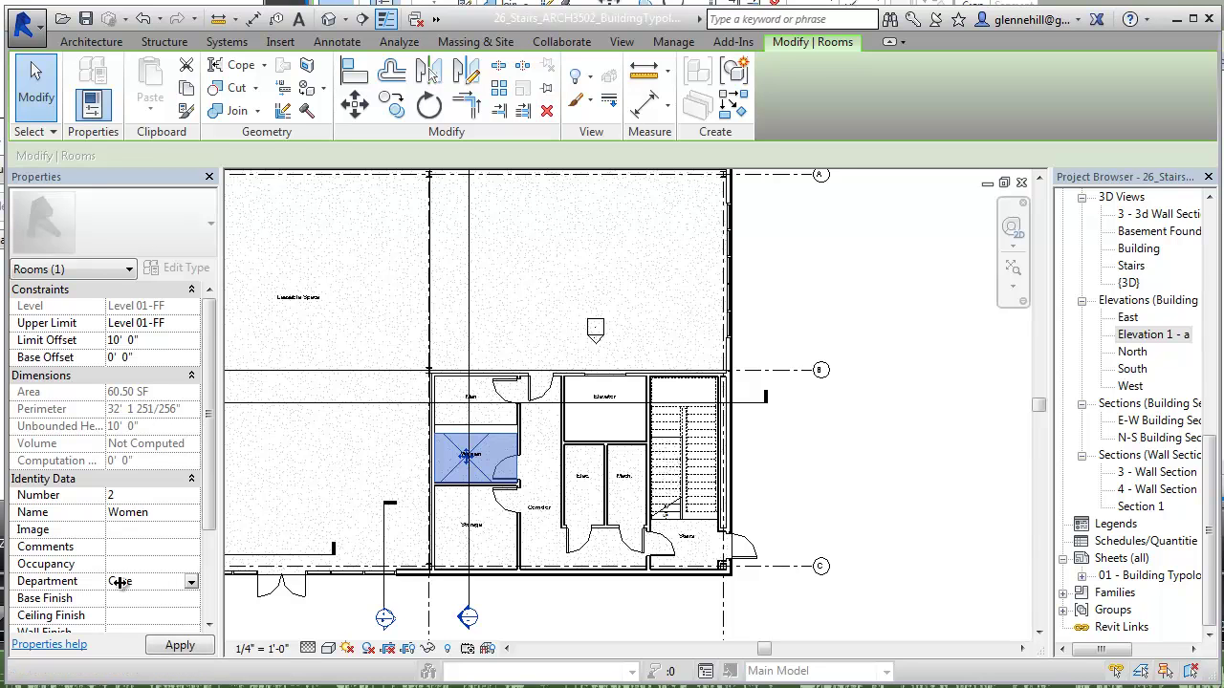
click(176, 647)
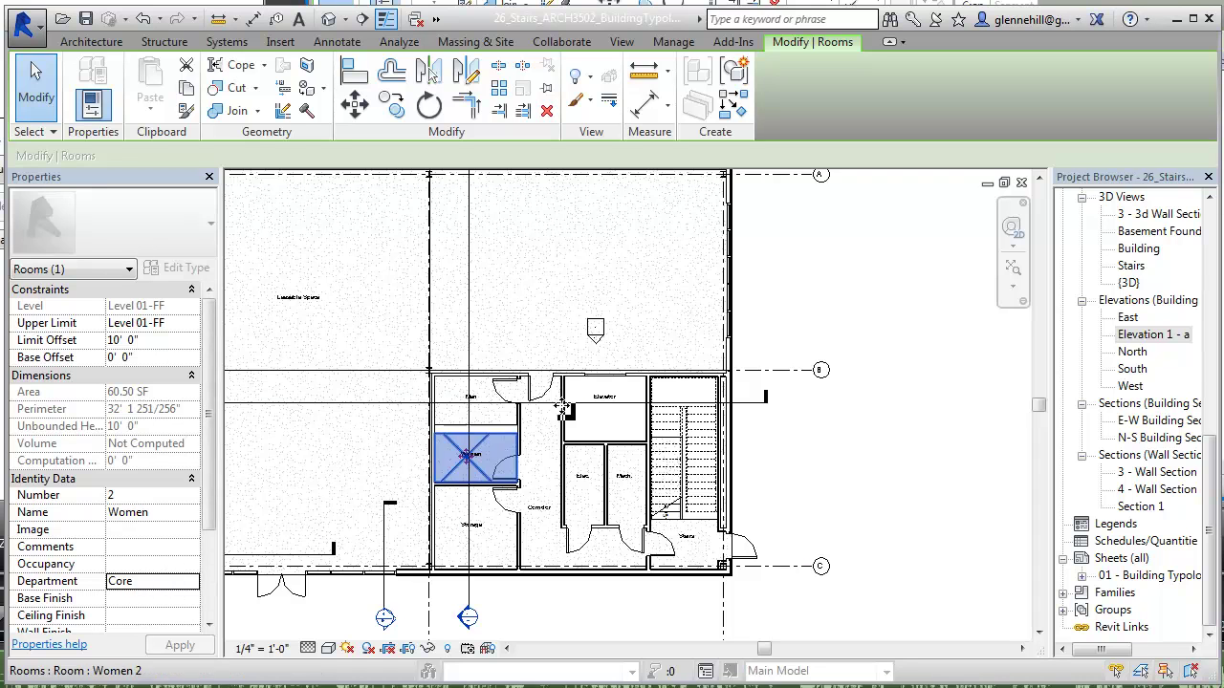
Set the Leasable Space room's Department to Leasable Space and clear the selection
click(298, 299)
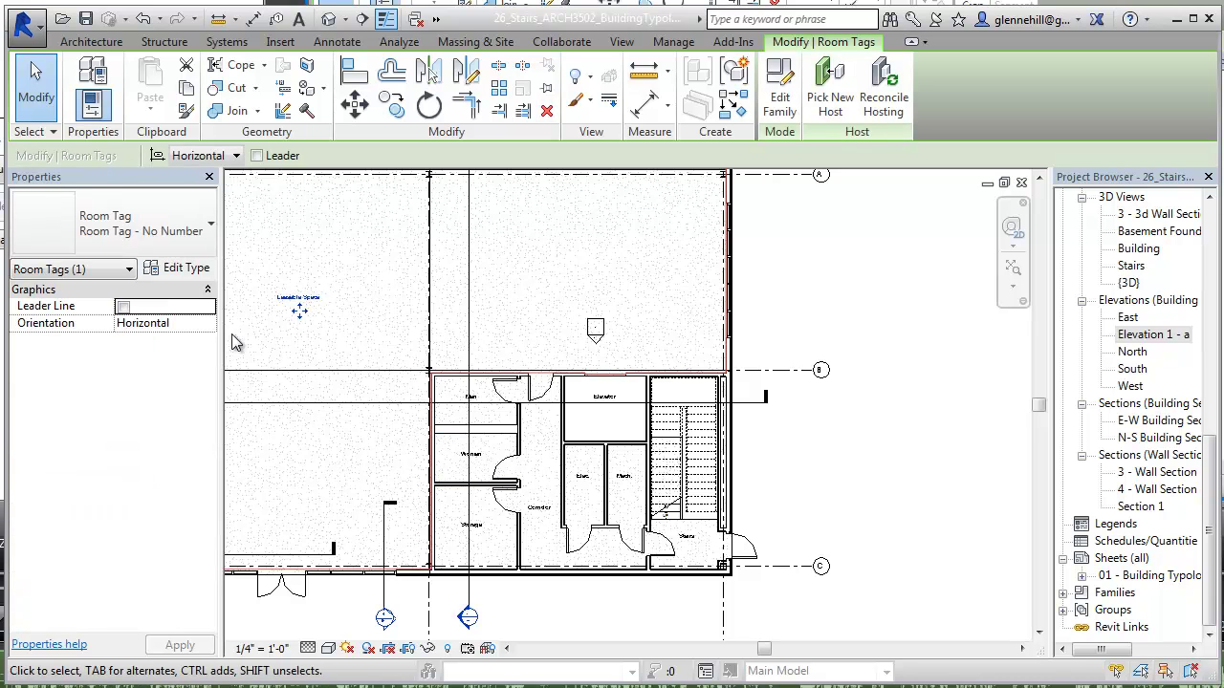
click(335, 340)
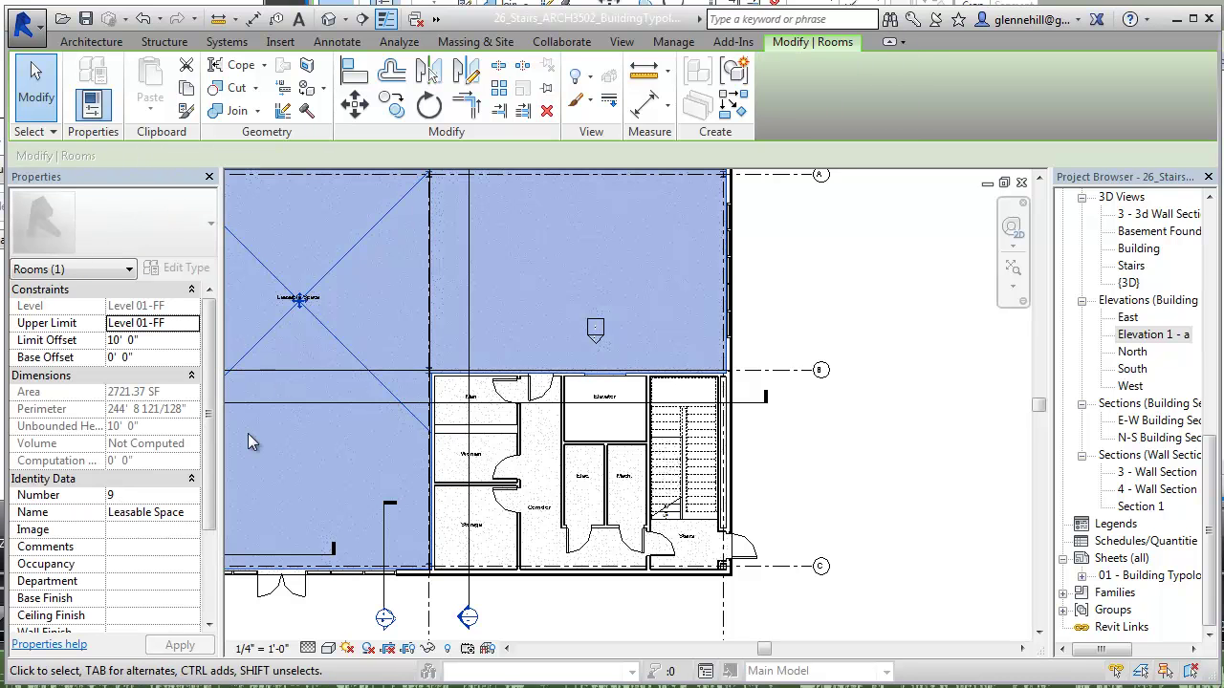
click(133, 582)
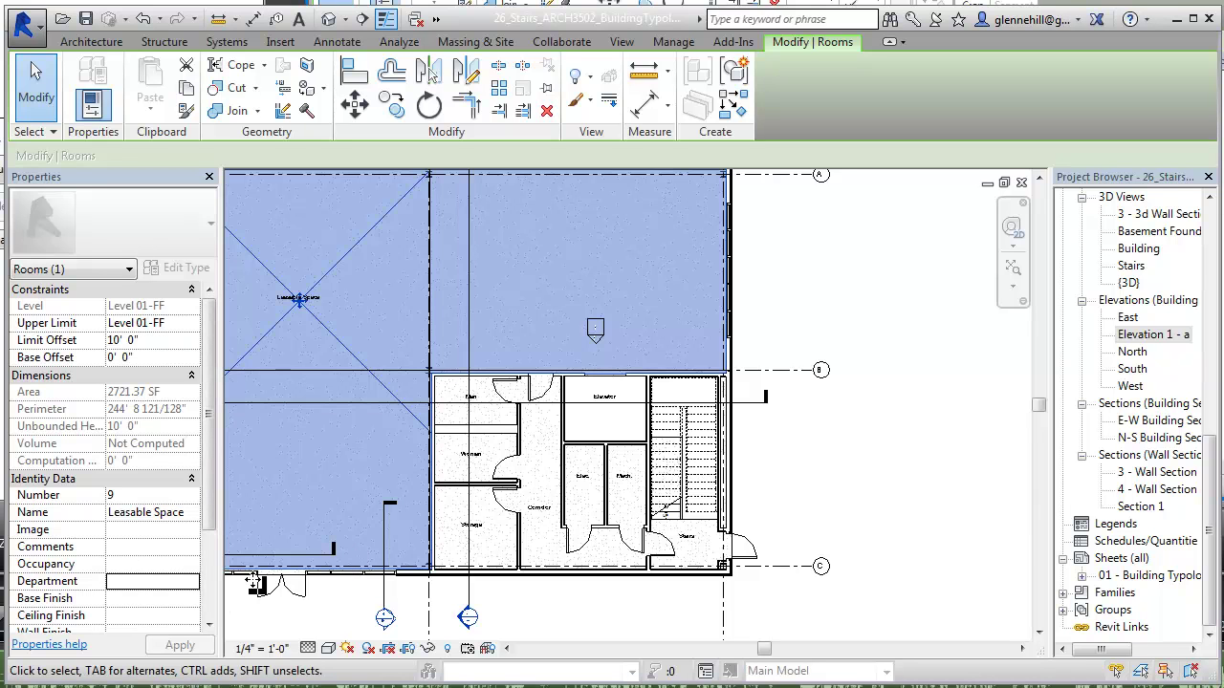
click(138, 582)
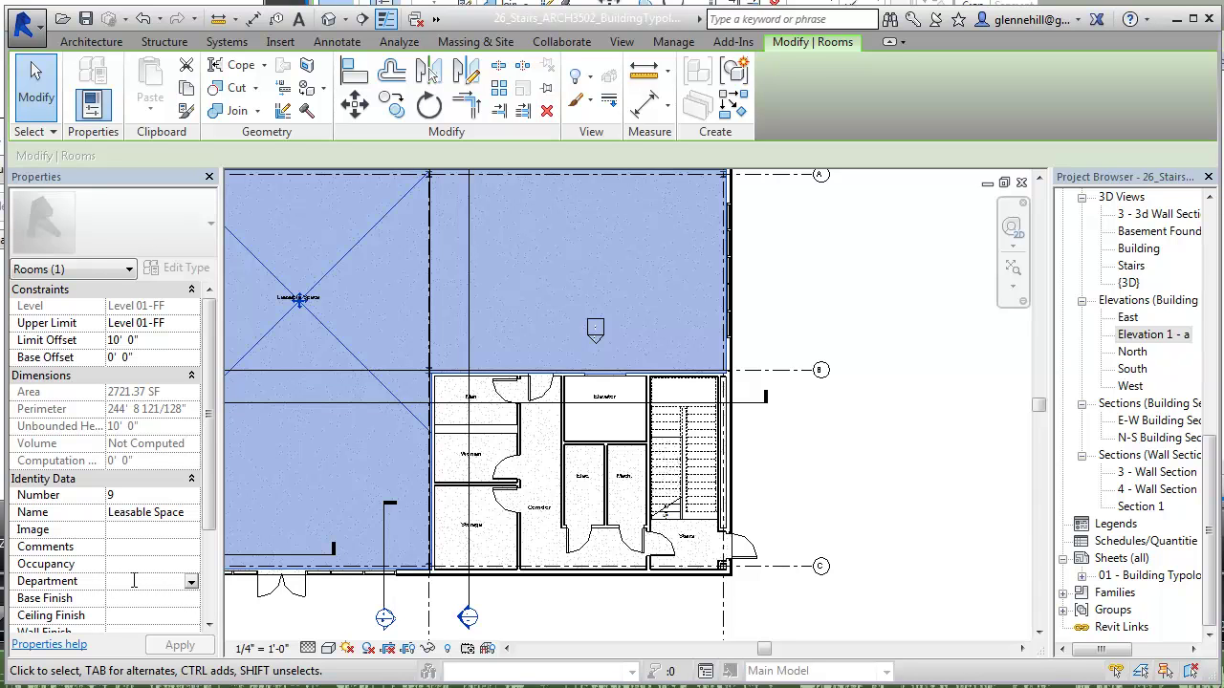
text(Le)
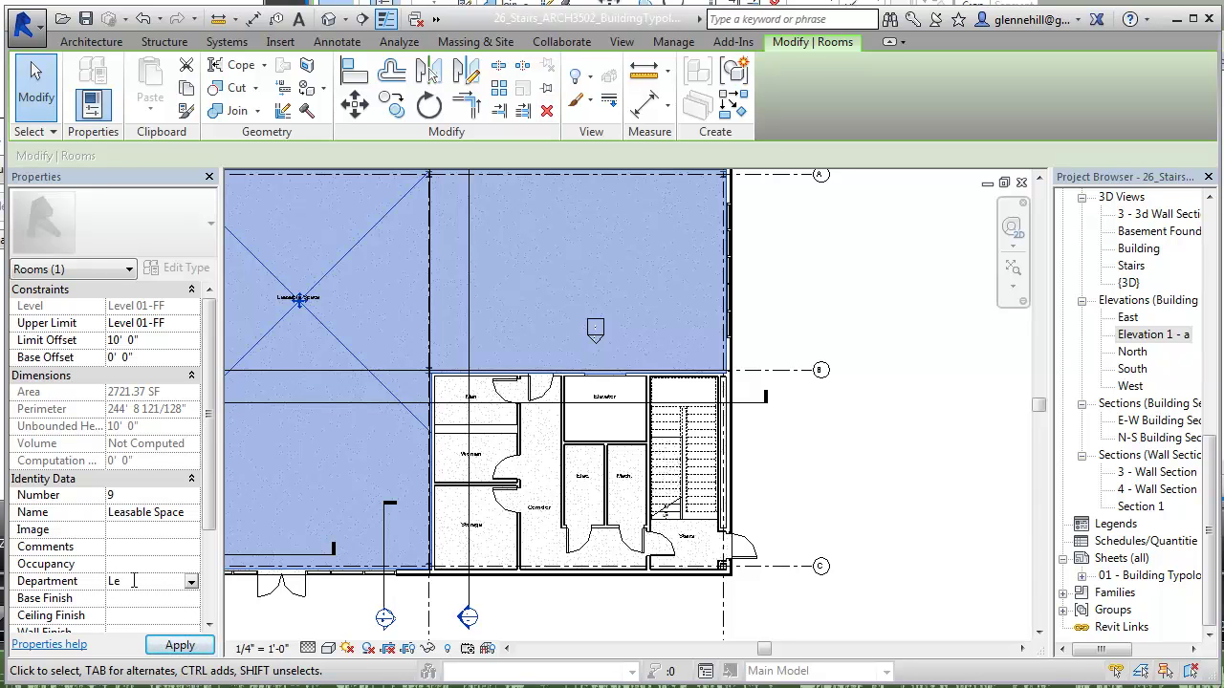
text(asable Space)
key(Return)
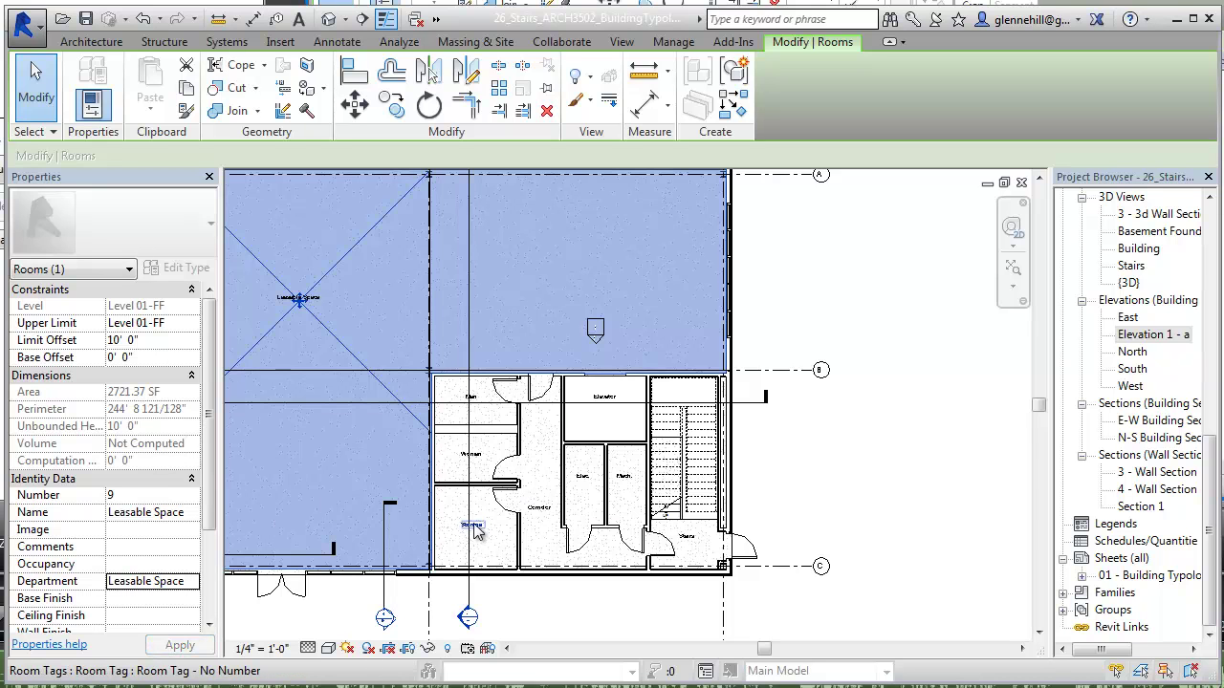
click(548, 461)
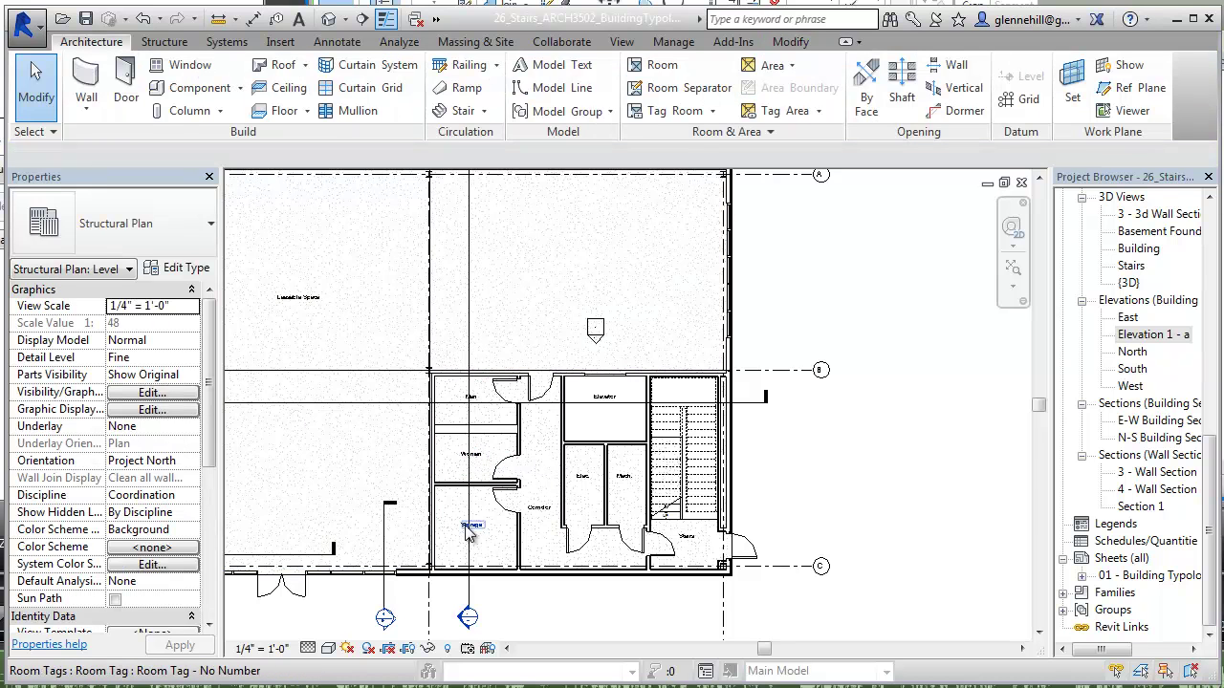
Set the Storage room's Department to Core, apply it and clear the selection
click(488, 553)
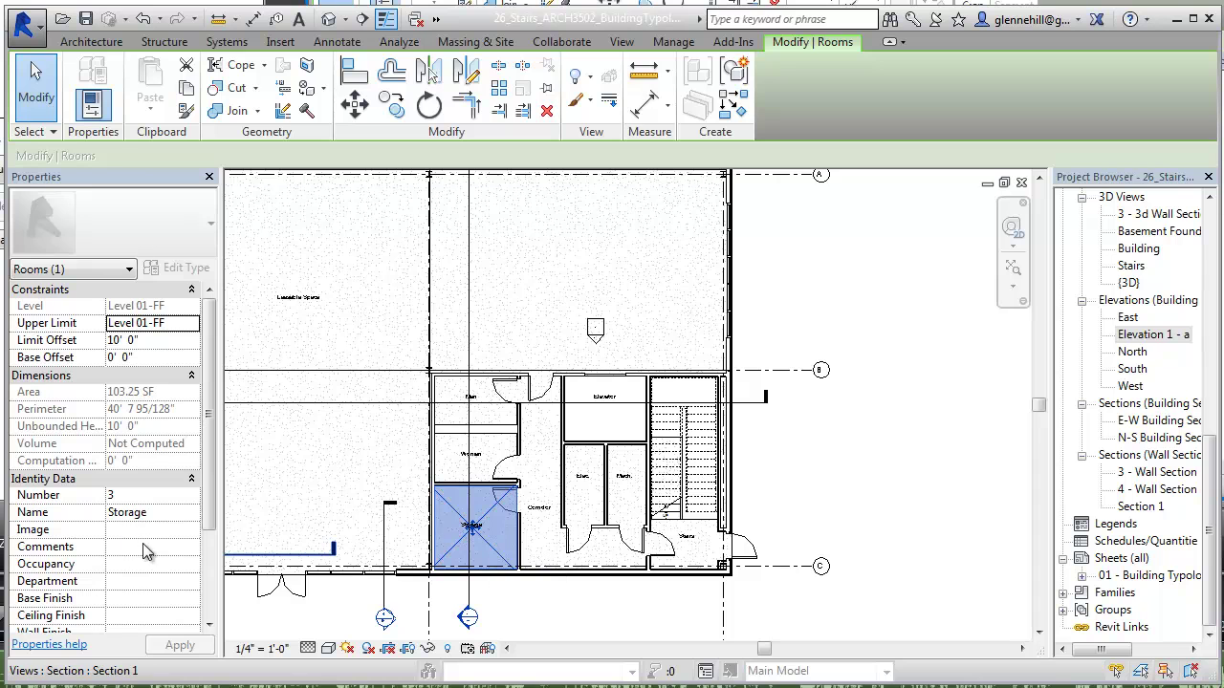
click(108, 584)
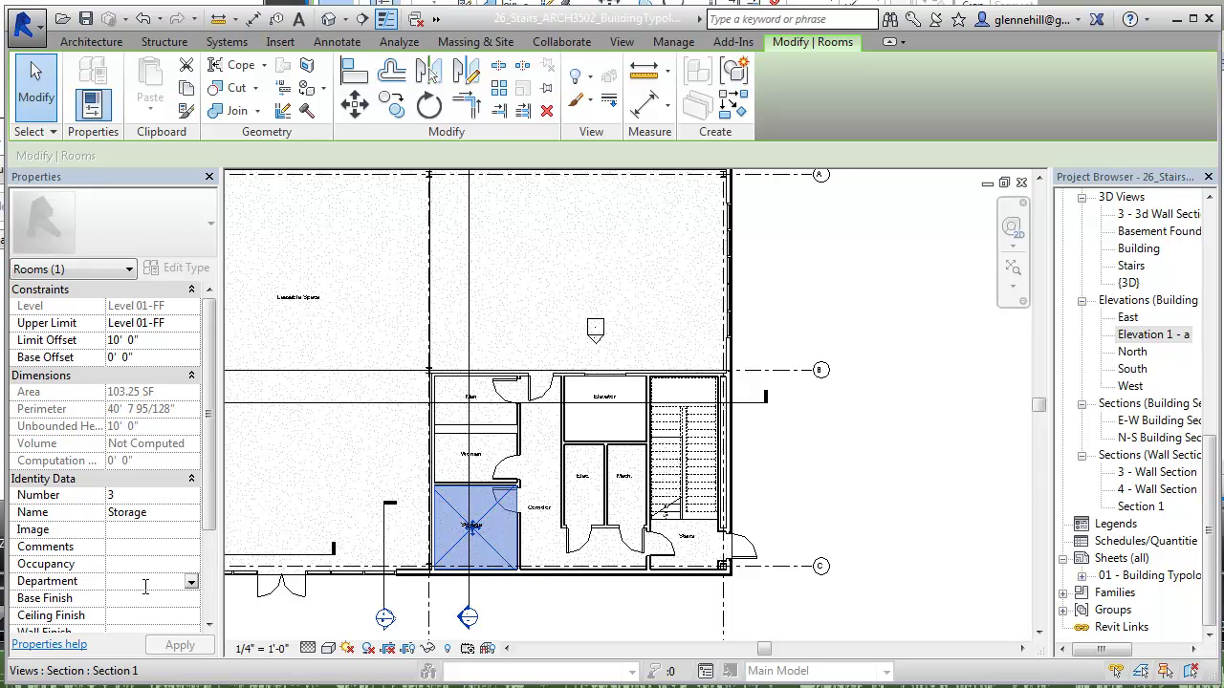
text(Core)
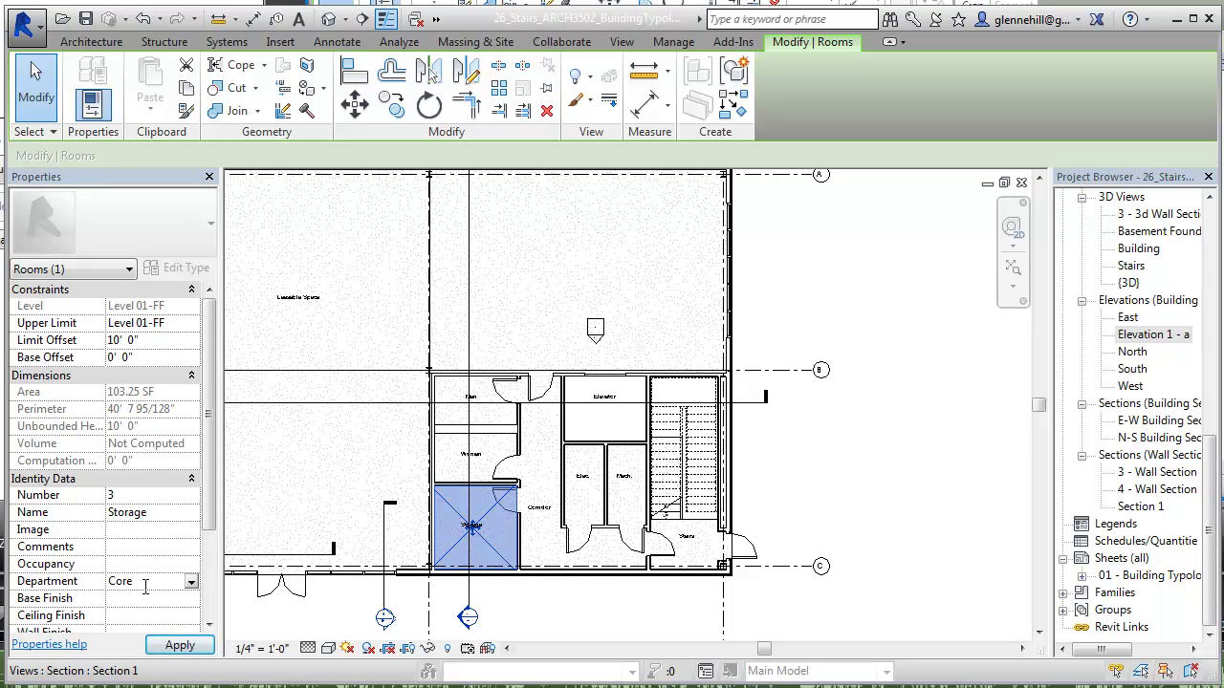
click(181, 646)
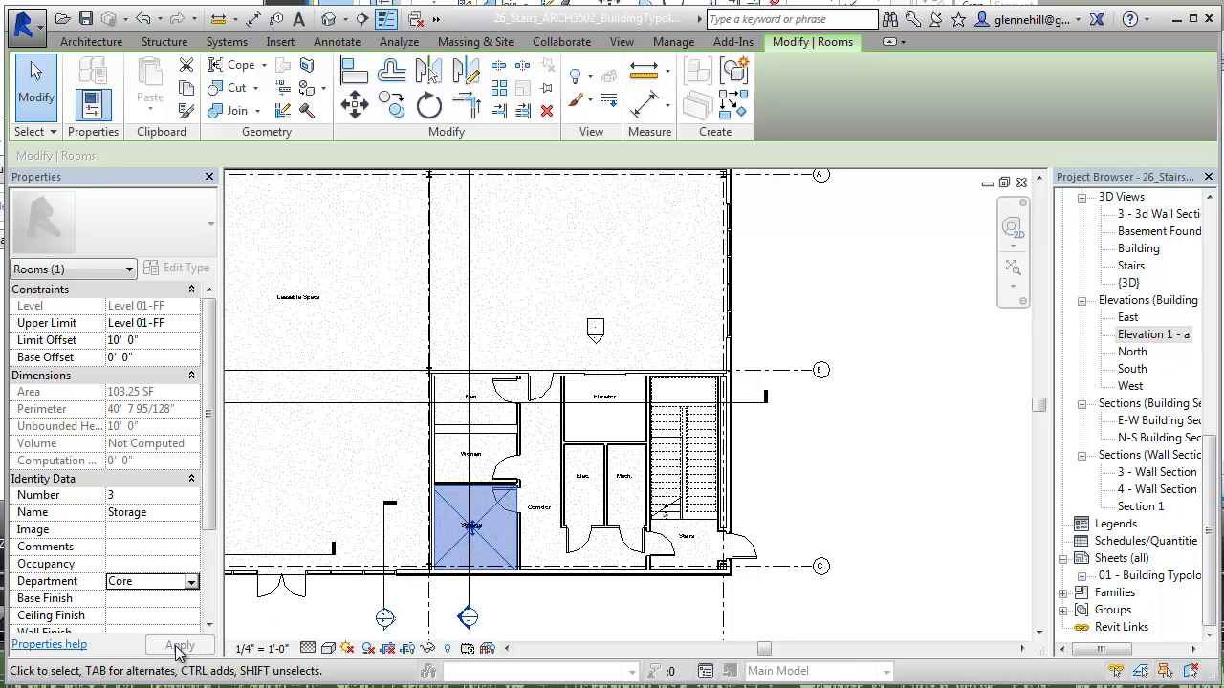
click(637, 612)
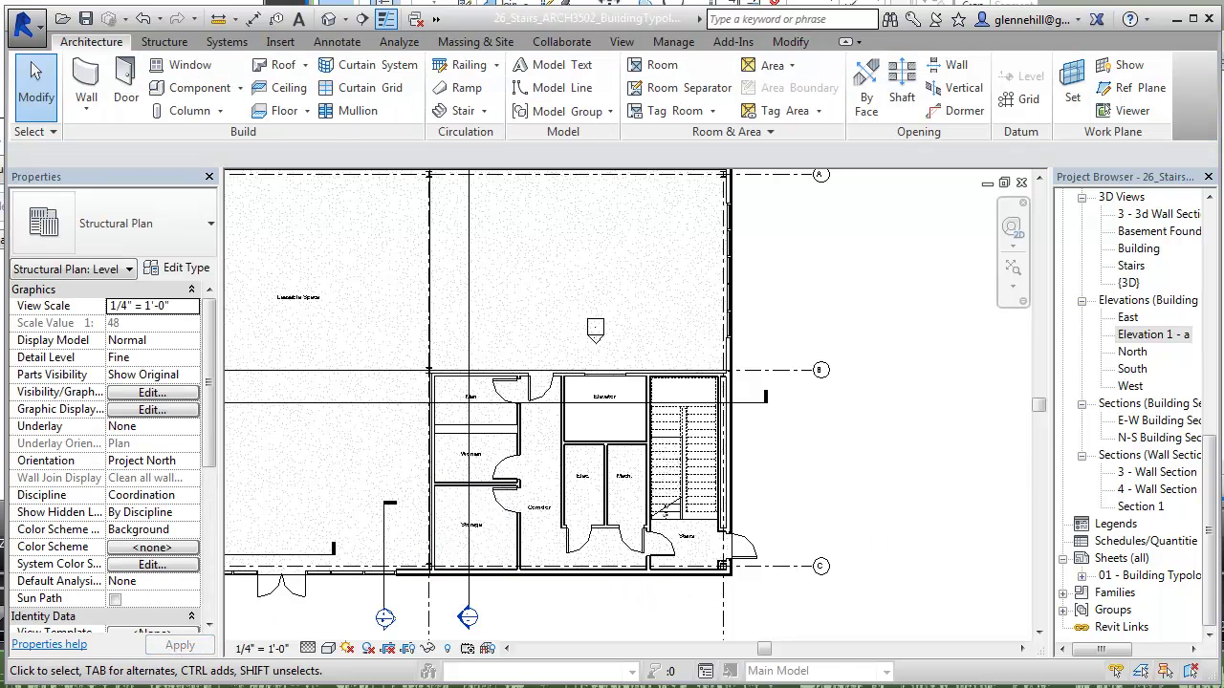
Select the Elec. room and check its Department in the room properties
scroll(699, 509, down, 2)
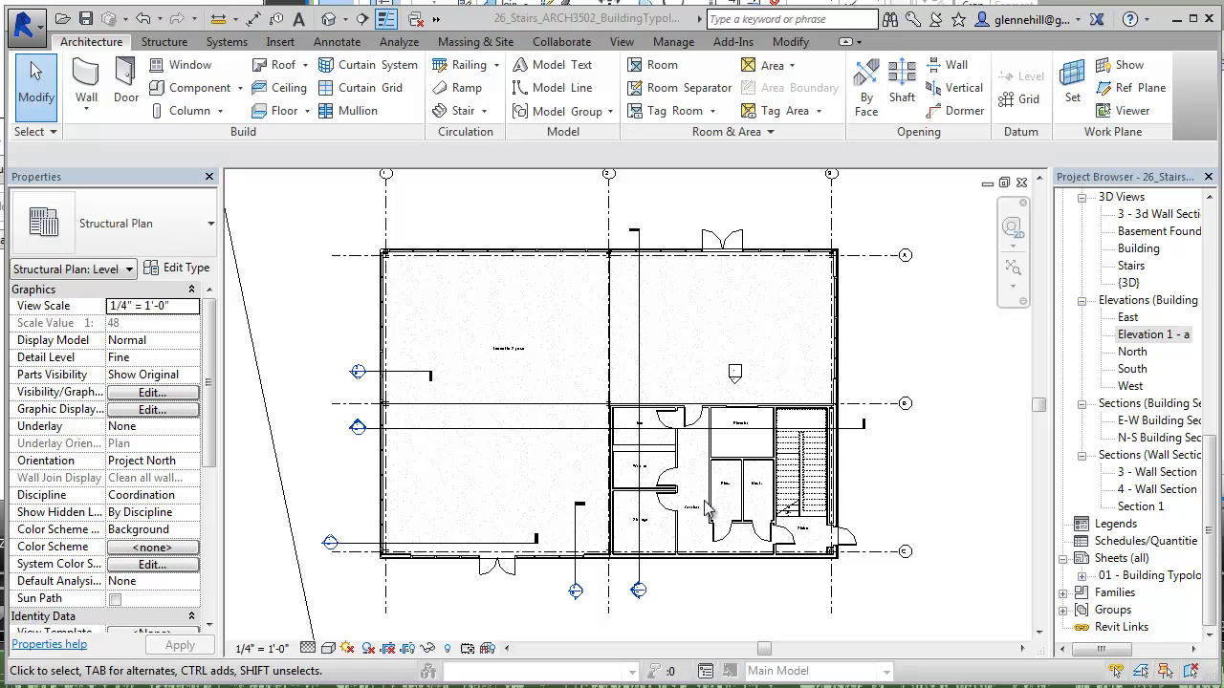
scroll(708, 498, up, 4)
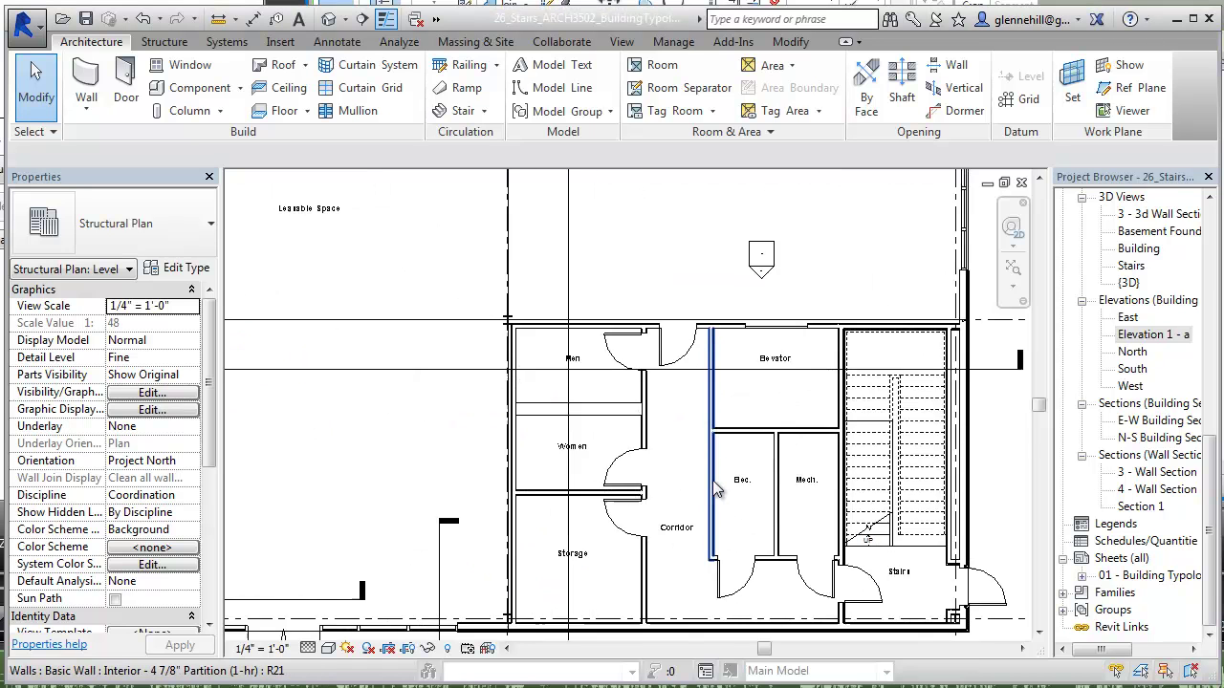
click(772, 504)
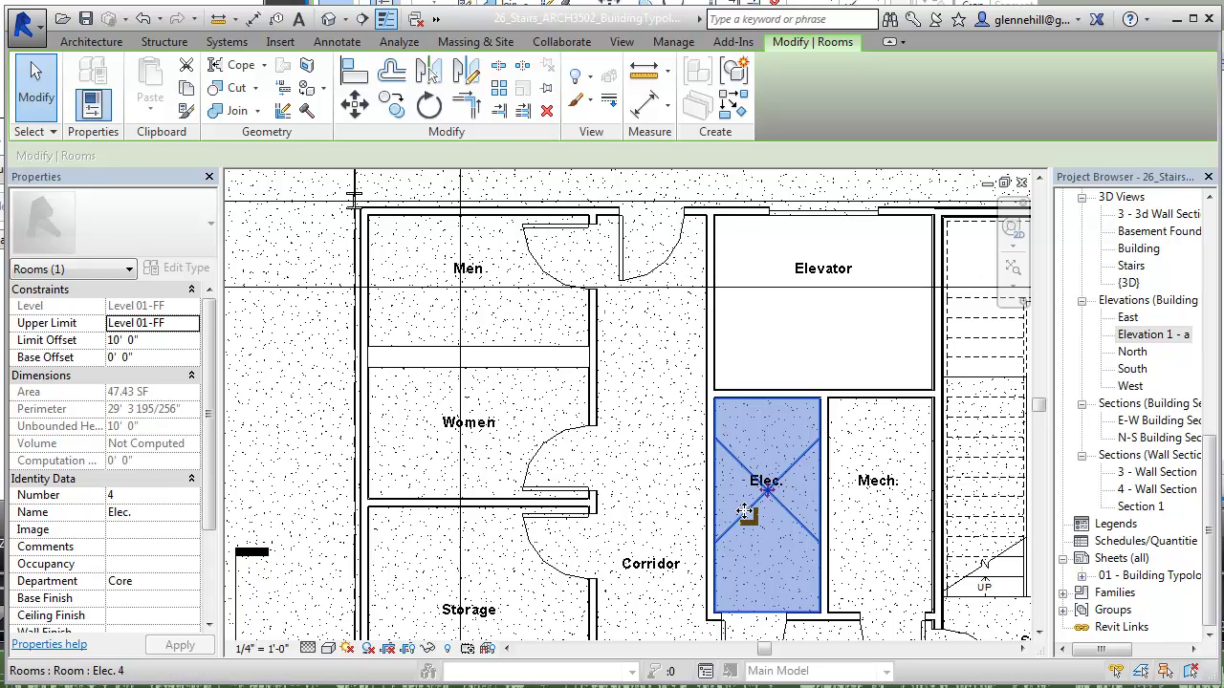
scroll(736, 507, down, 5)
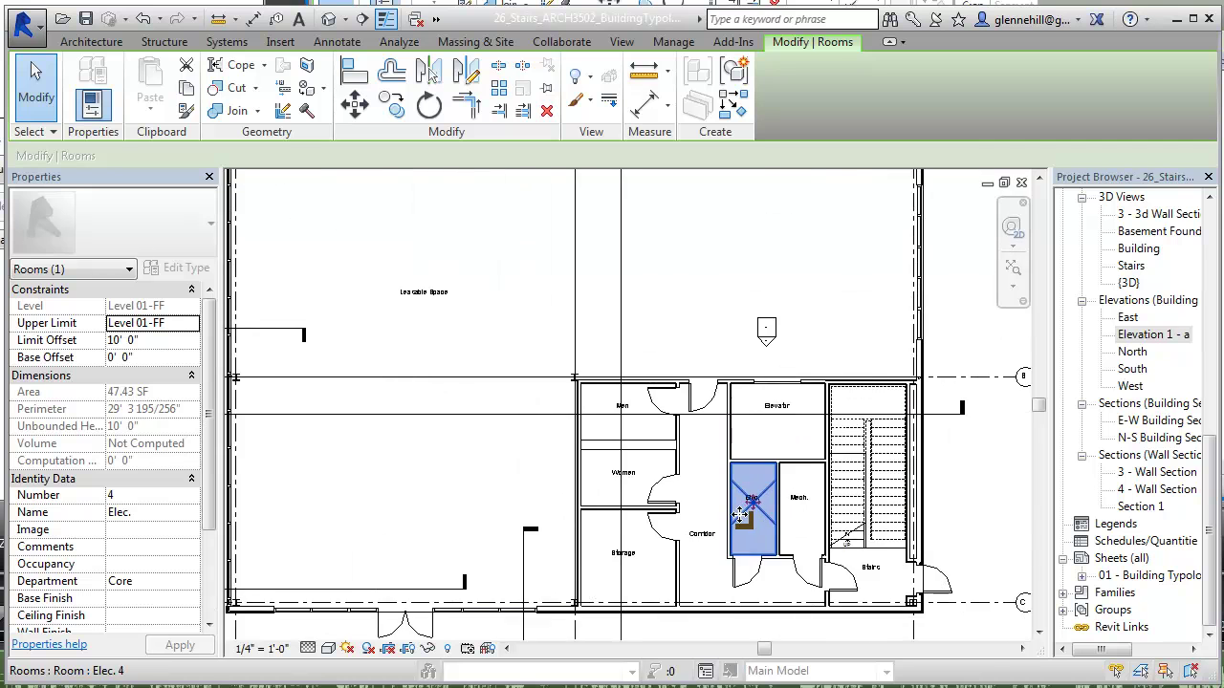
scroll(729, 485, down, 4)
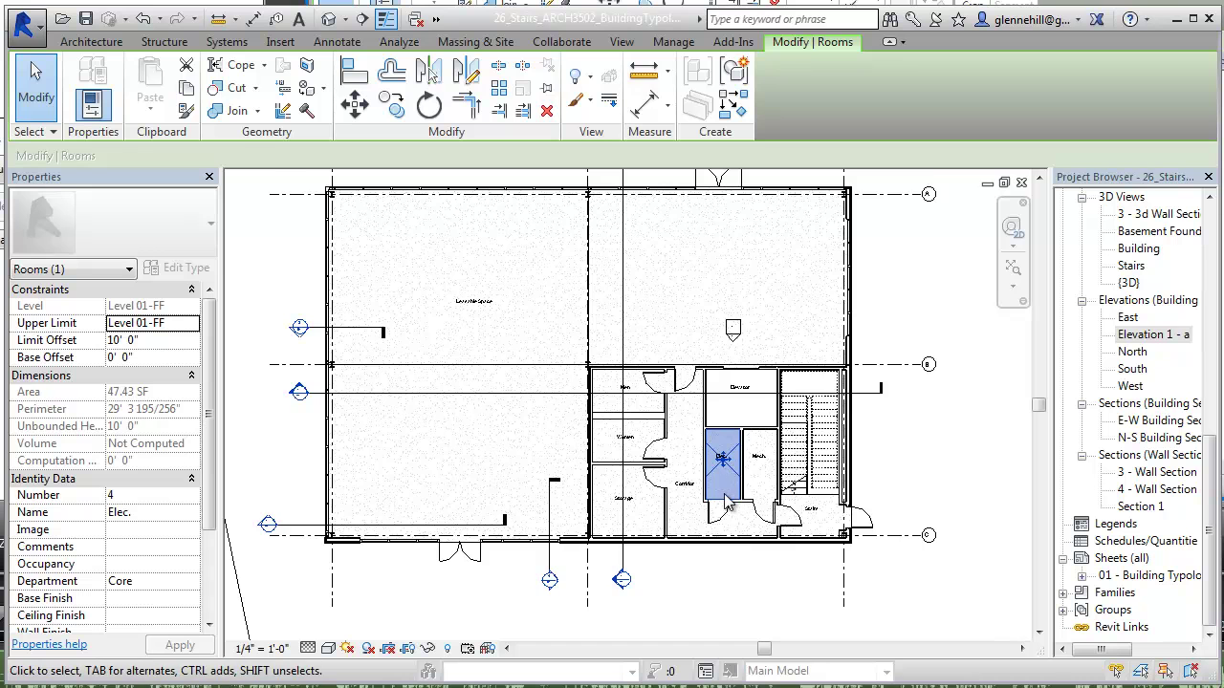
scroll(727, 499, up, 1)
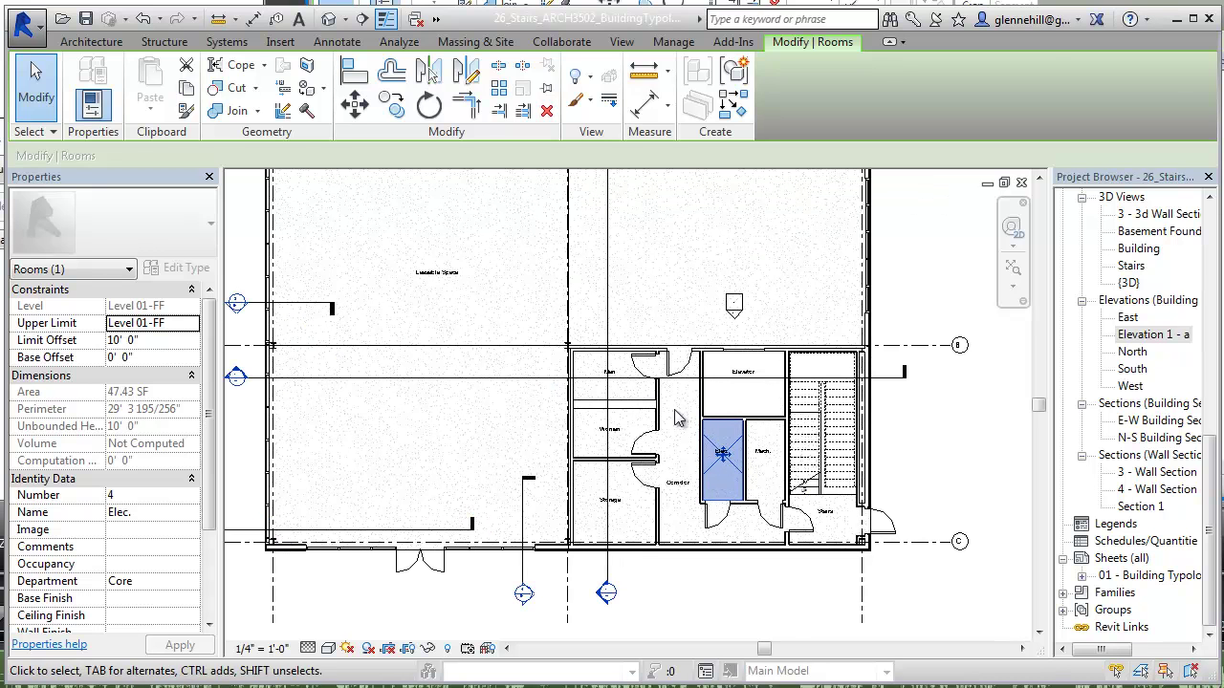